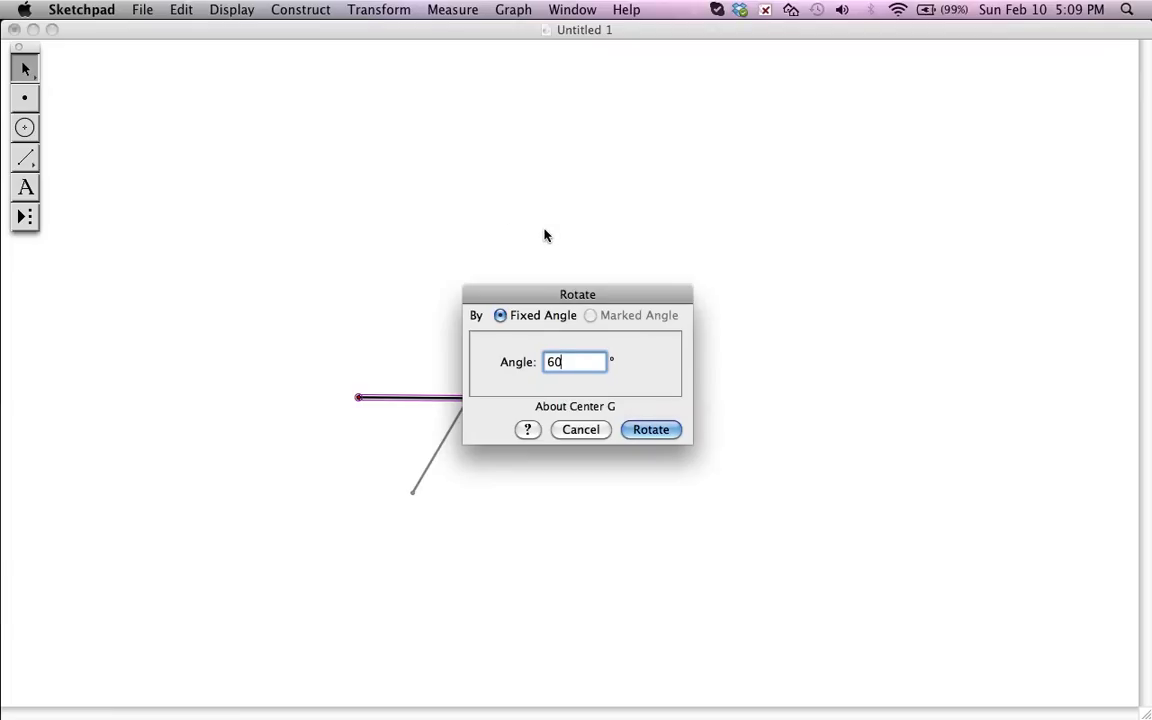
- Rotate the horizontal segment and its free endpoint by a fixed angle of 300° about the segment's right endpoint
key("BackSpace")
key("BackSpace")
type("300")
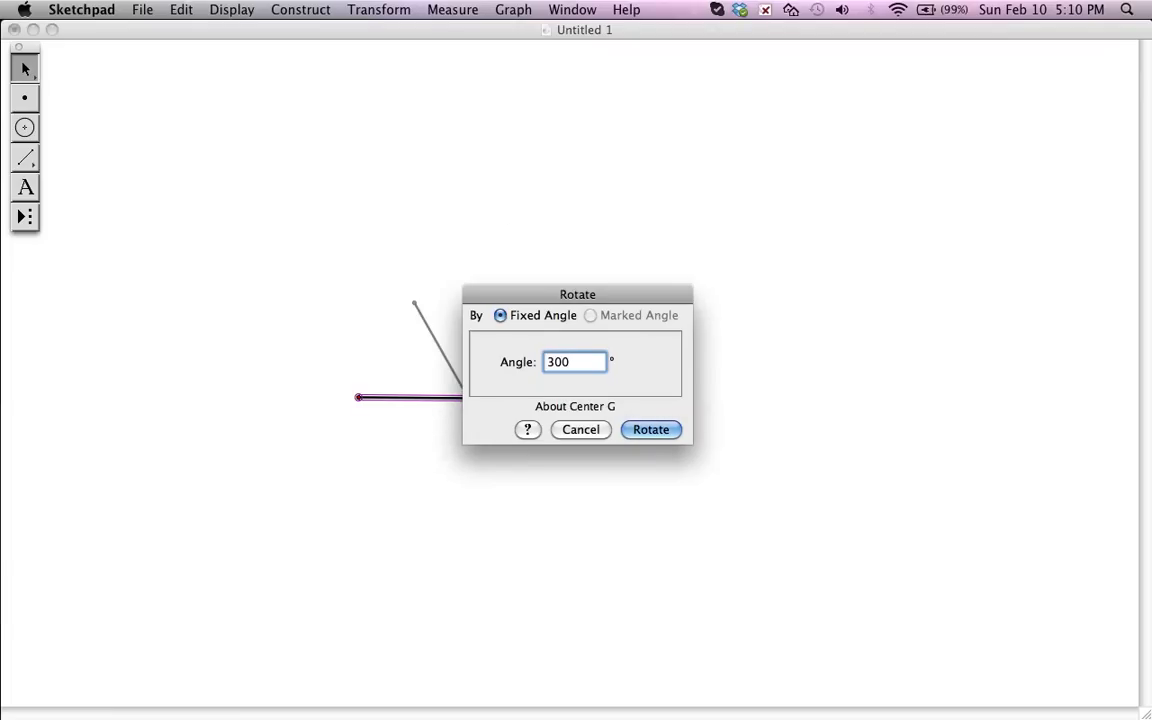
left_click(645, 434)
- Construct a segment between the two free endpoints to close the equilateral triangle
double_click(415, 304)
left_click(421, 251)
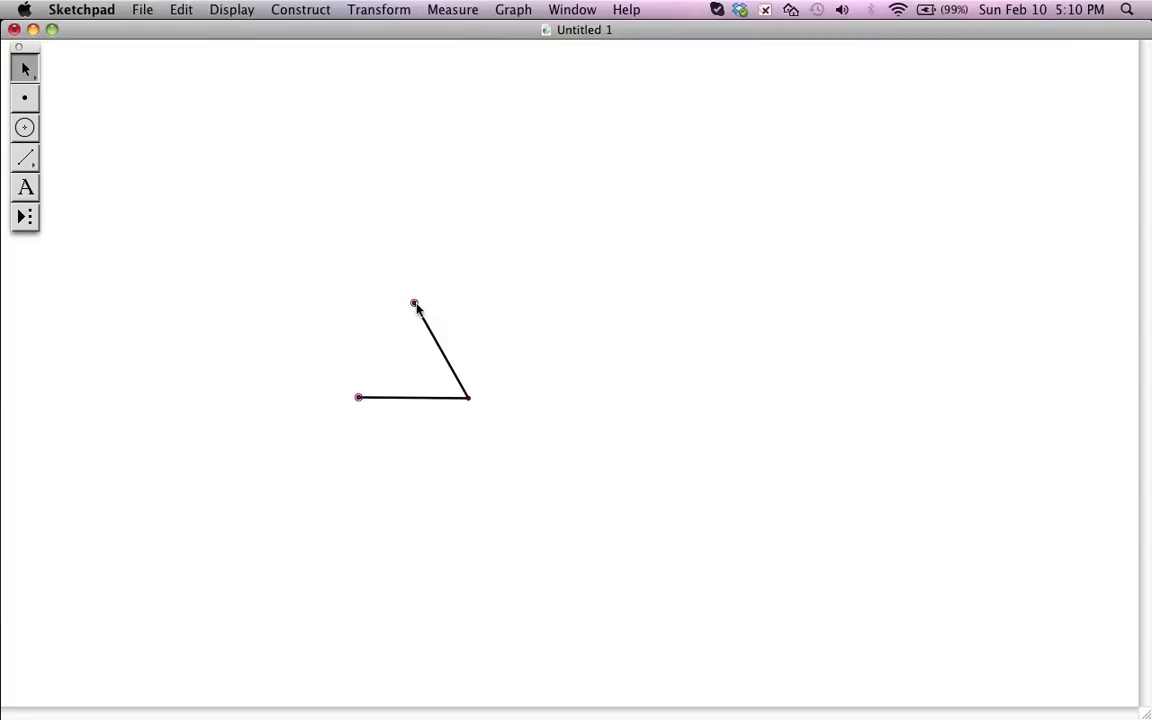
left_click(416, 302)
key("super+l")
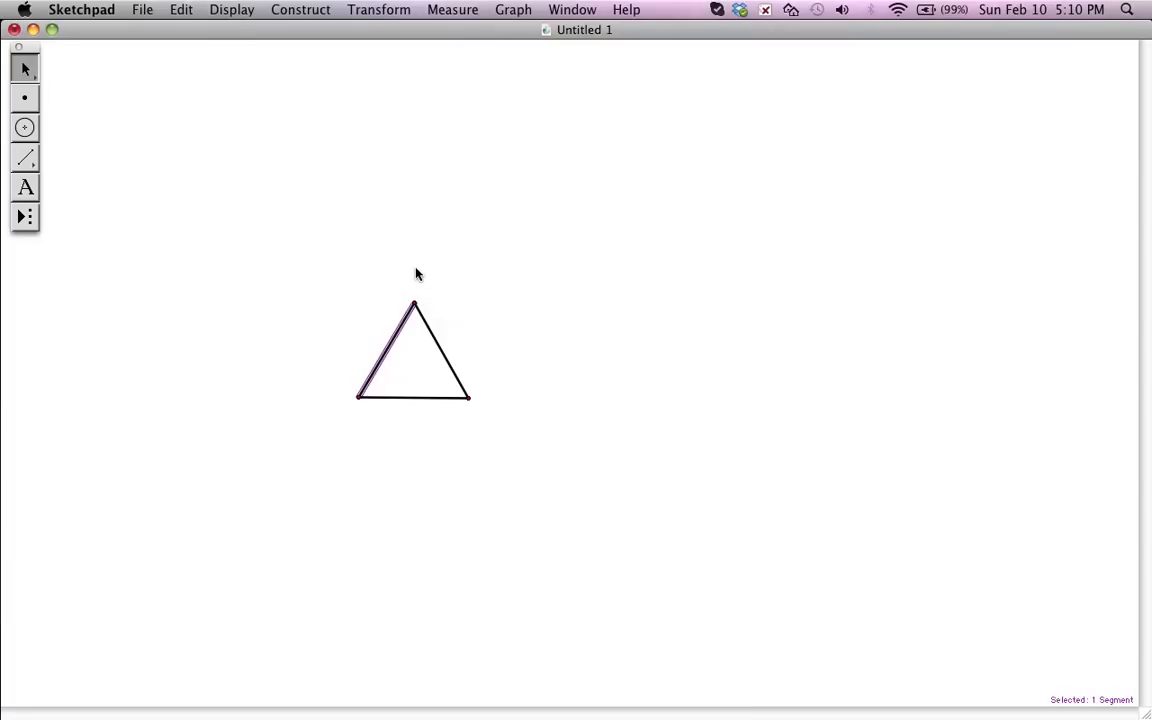
left_click(417, 267)
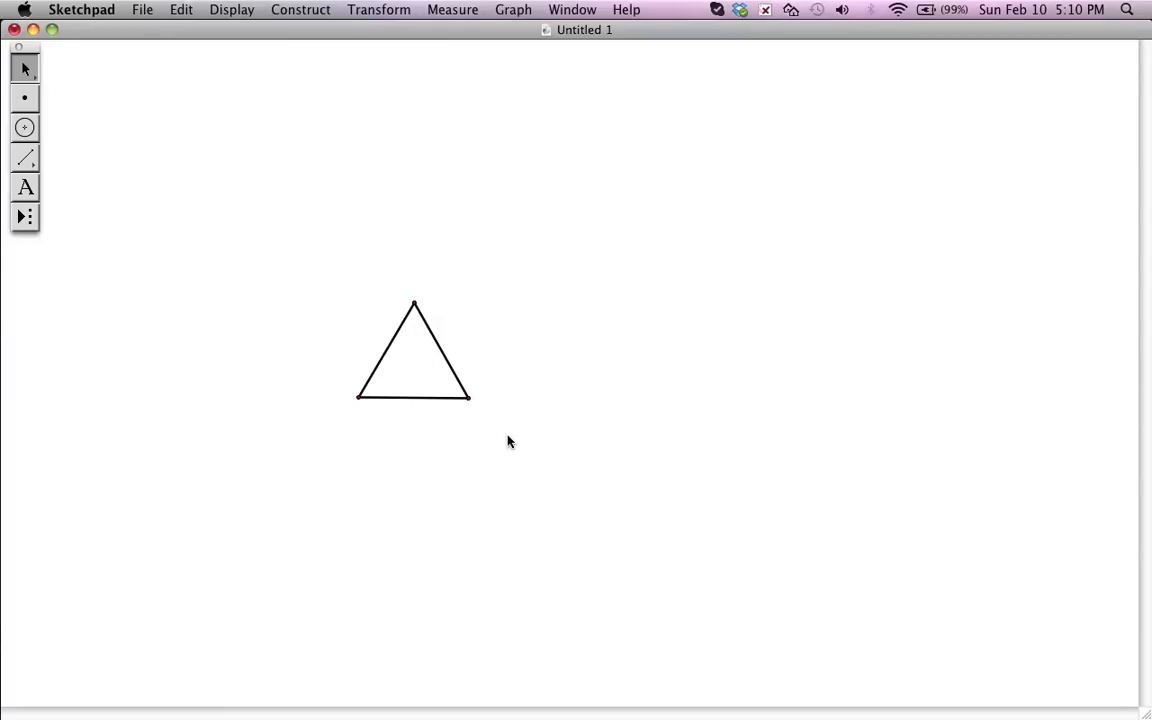
- Rotate the whole triangle, sides and vertices, by 300° about its top vertex
left_click_drag(520, 458, 285, 250)
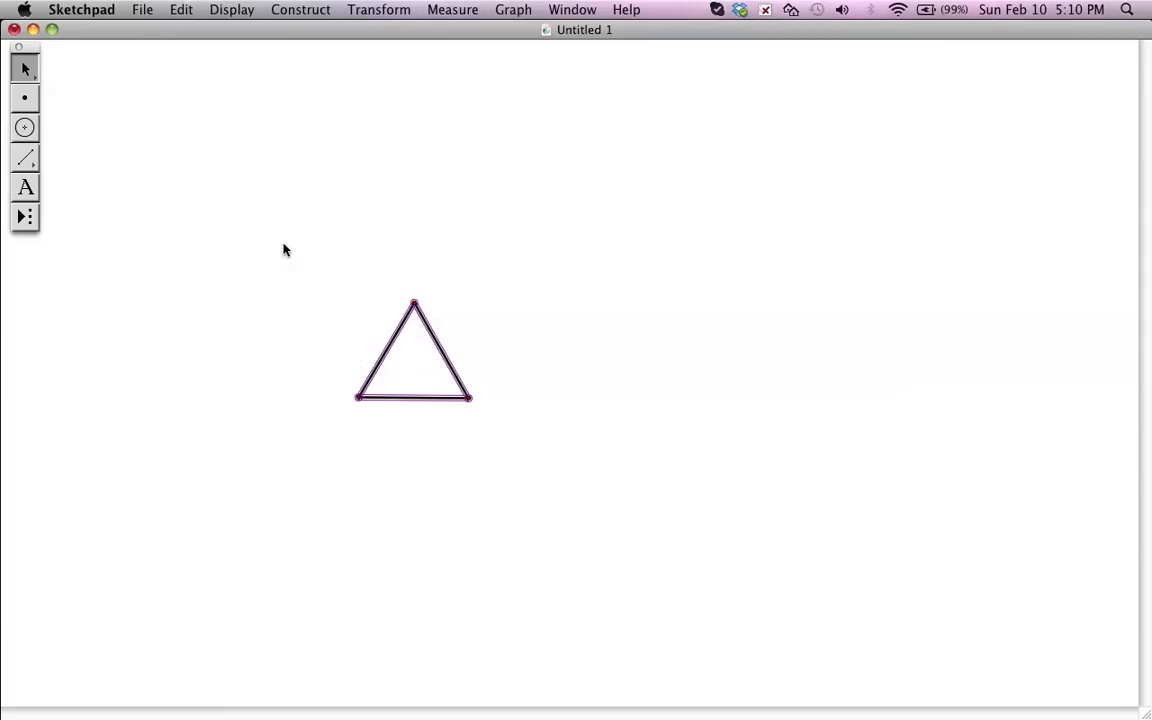
left_click(416, 301)
left_click(379, 10)
left_click(398, 162)
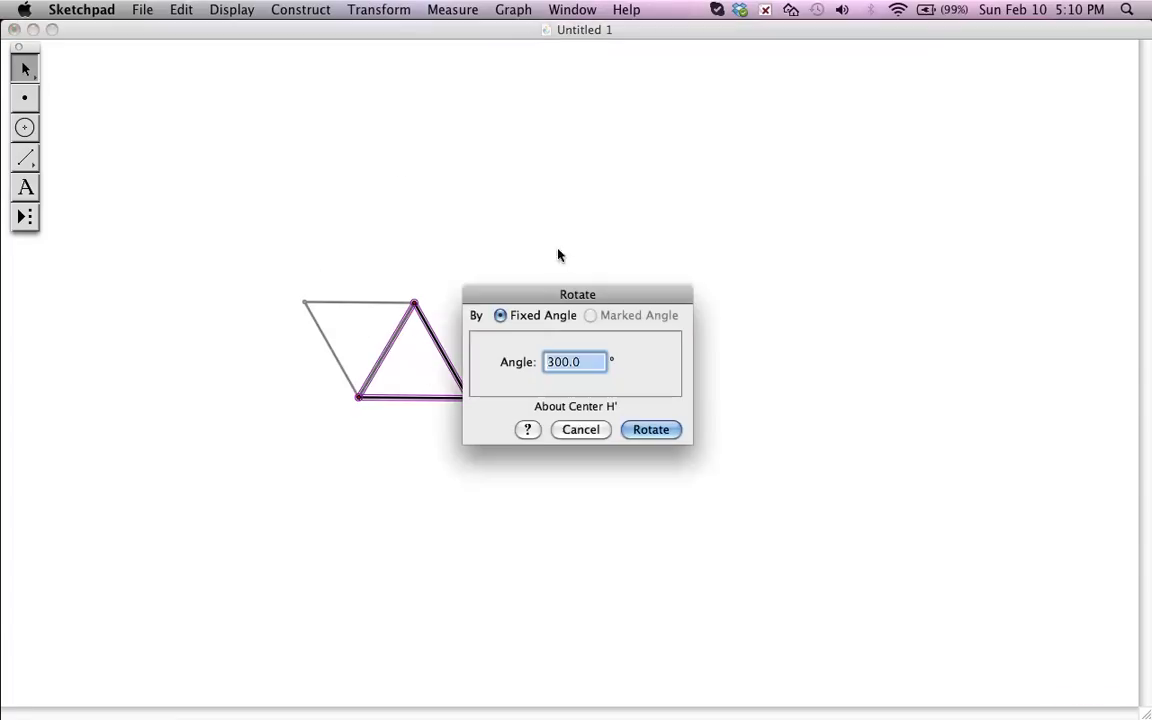
left_click(645, 434)
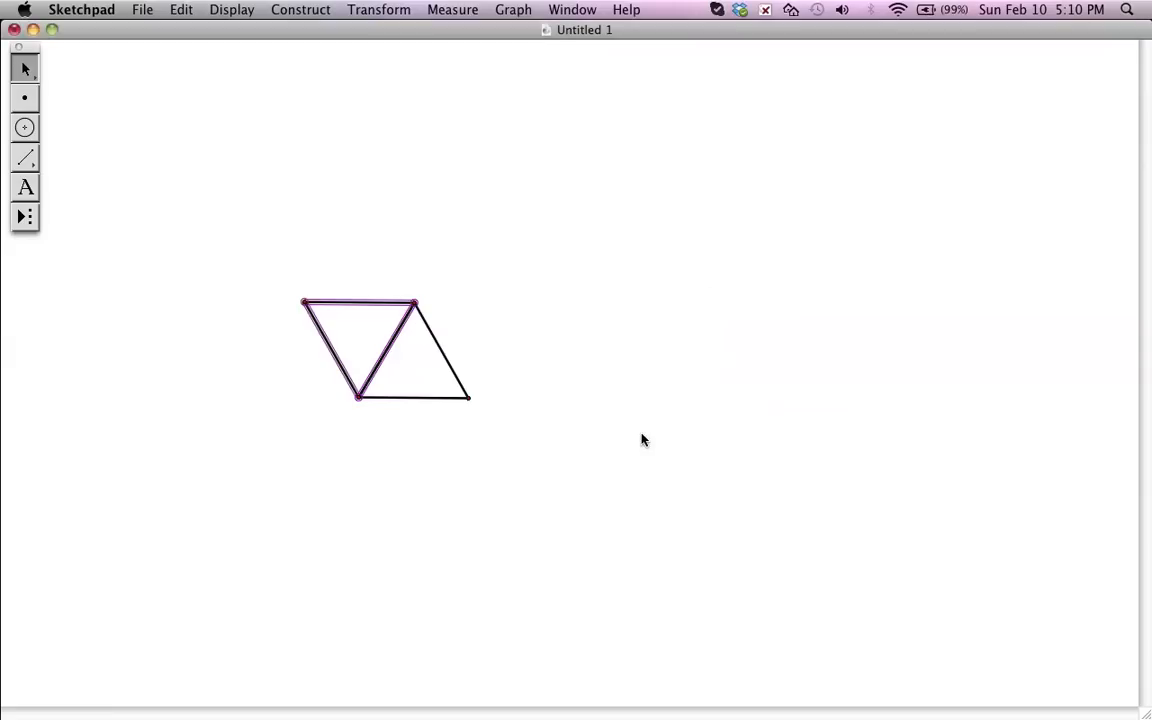
- Rotate the newest triangle by 300° about the same shared vertex twice, adding the third and fourth triangles
double_click(417, 302)
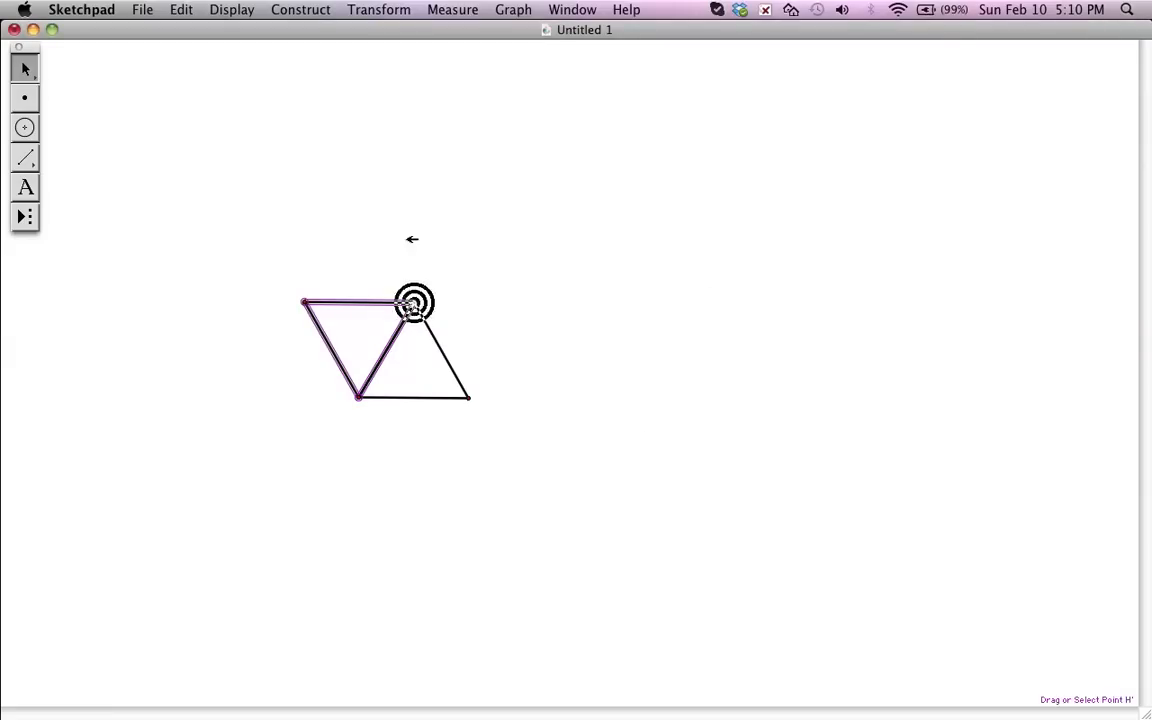
left_click(394, 10)
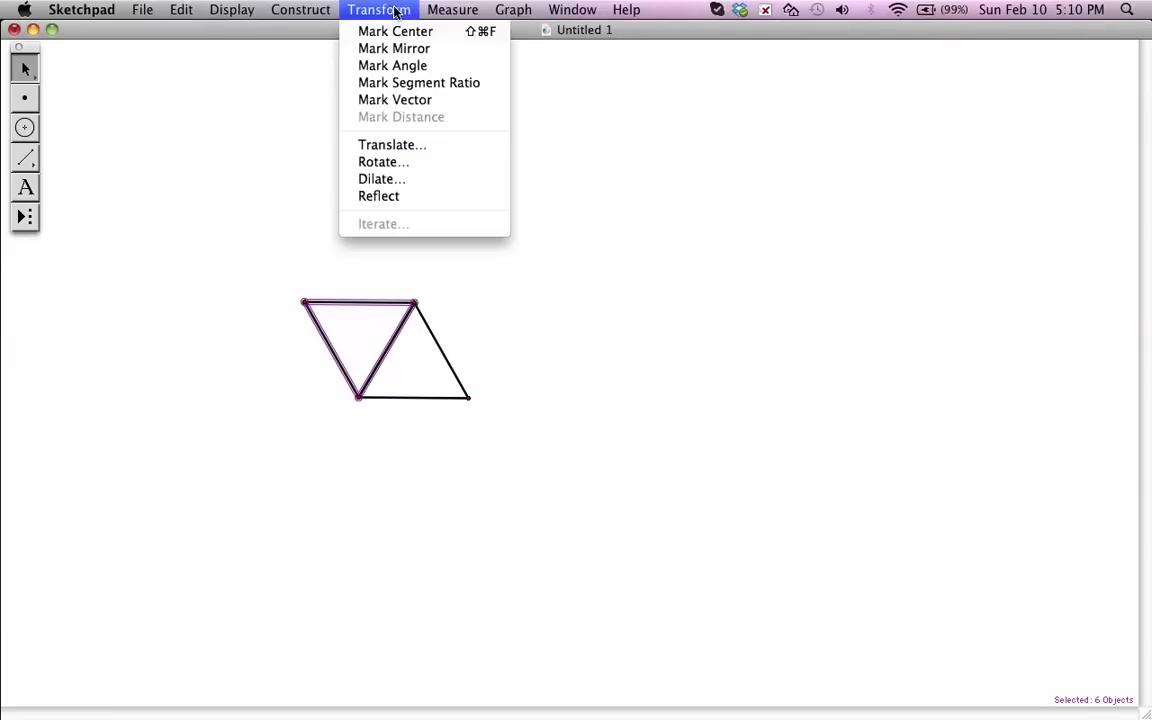
left_click(370, 162)
left_click(633, 428)
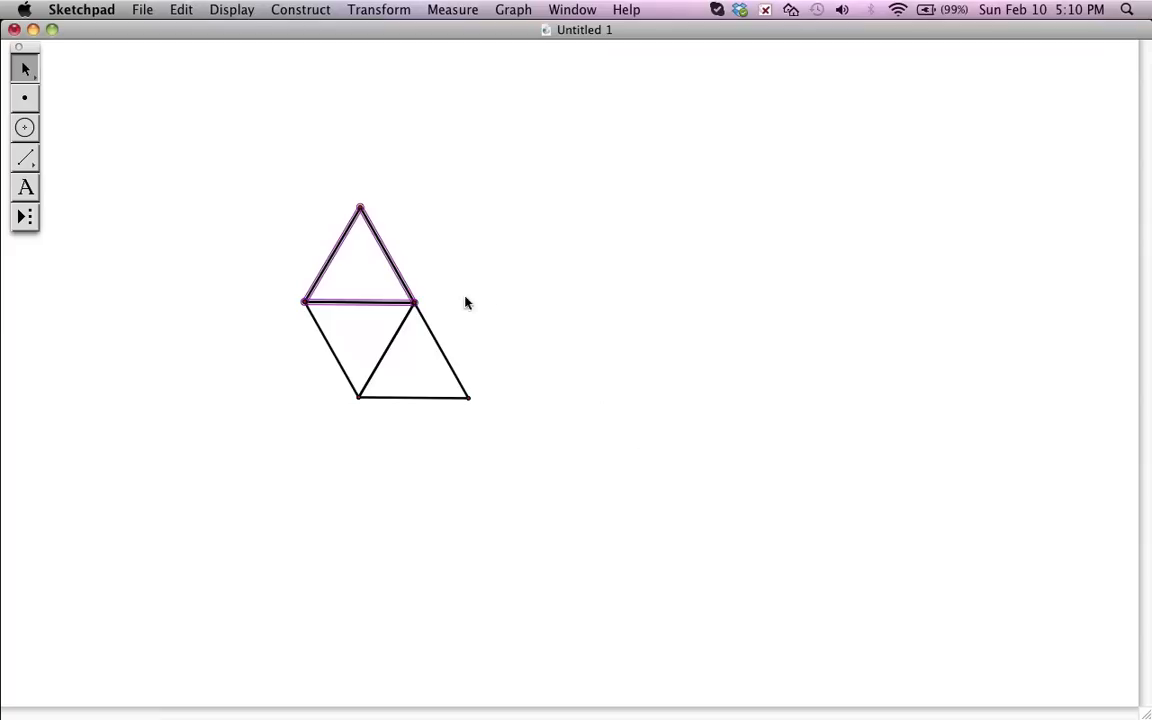
left_click(396, 10)
left_click(420, 161)
left_click(650, 429)
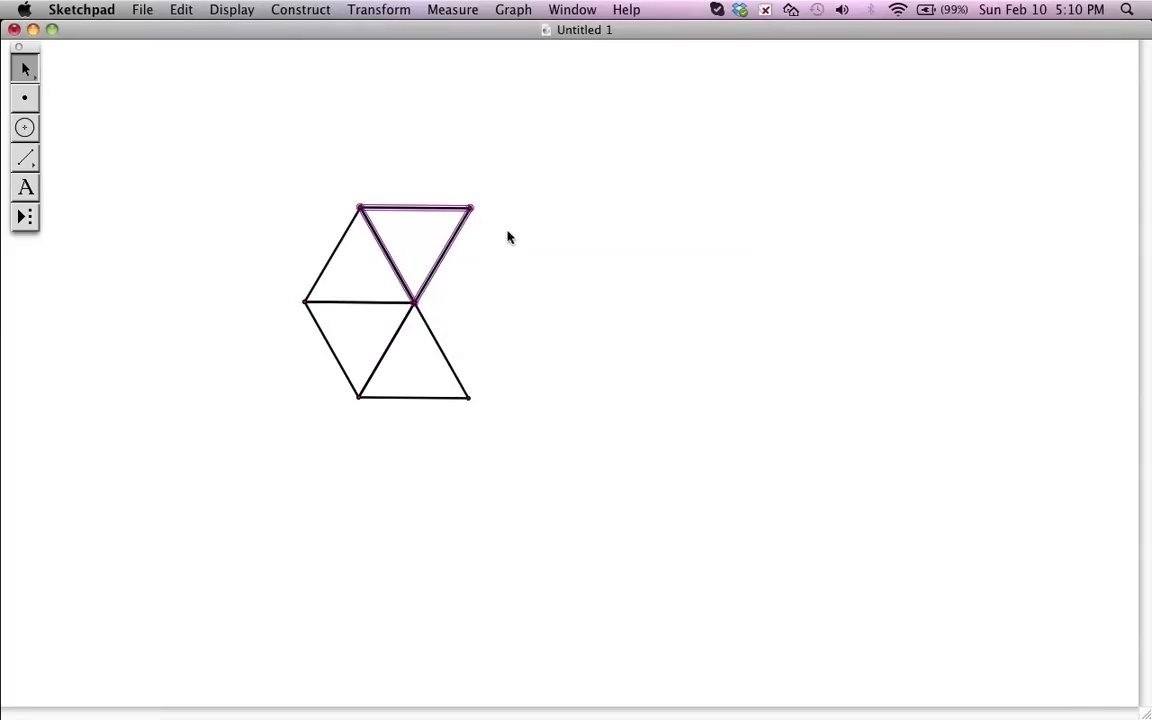
- Add the fifth and sixth triangles with two more 300° rotations about the shared vertex, completing the hexagon, and clear the selection
left_click(385, 9)
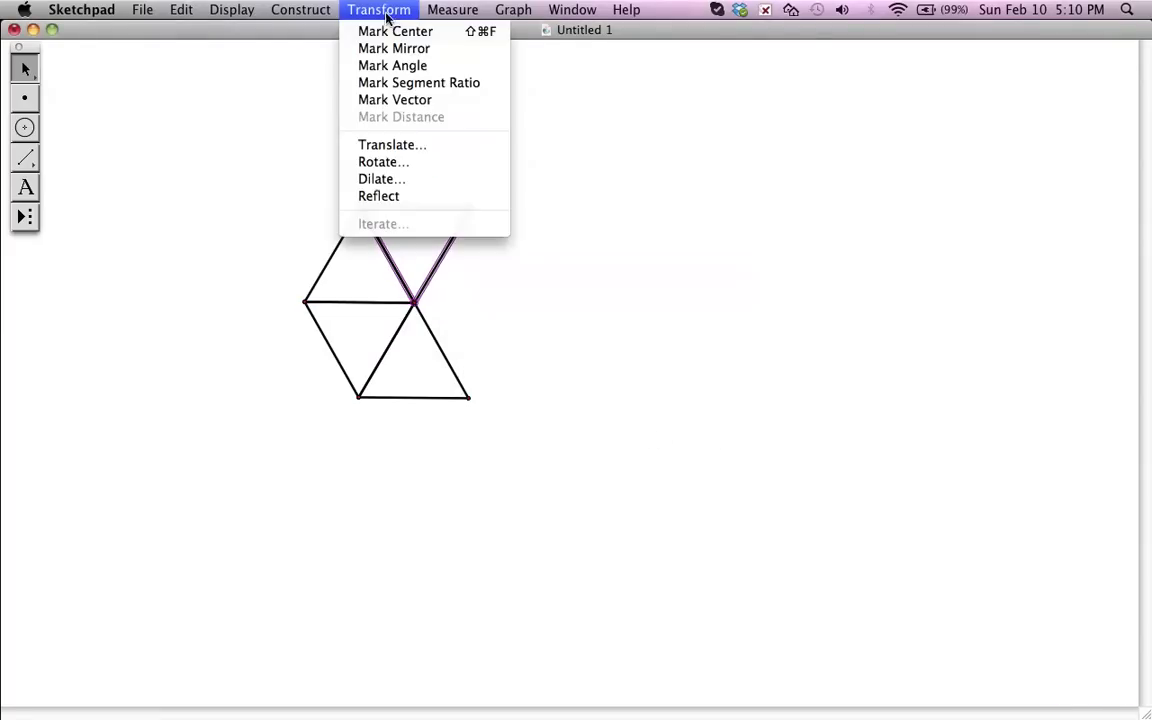
left_click(432, 163)
left_click(648, 429)
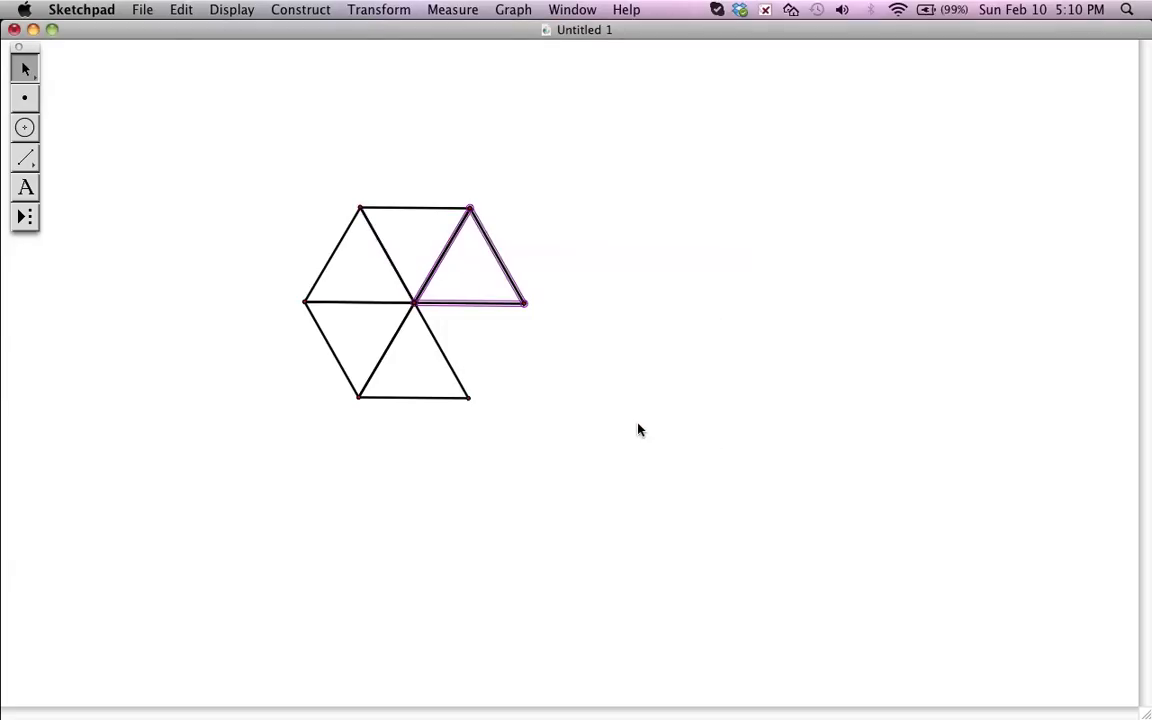
left_click(370, 10)
left_click(383, 162)
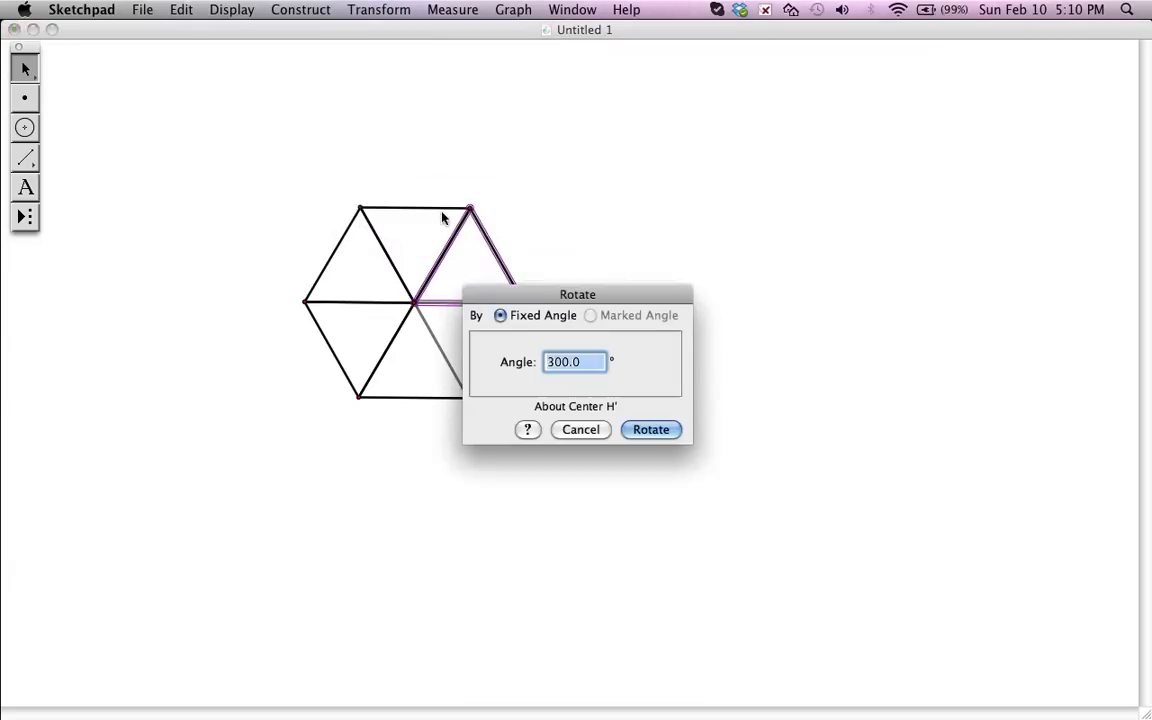
left_click(650, 430)
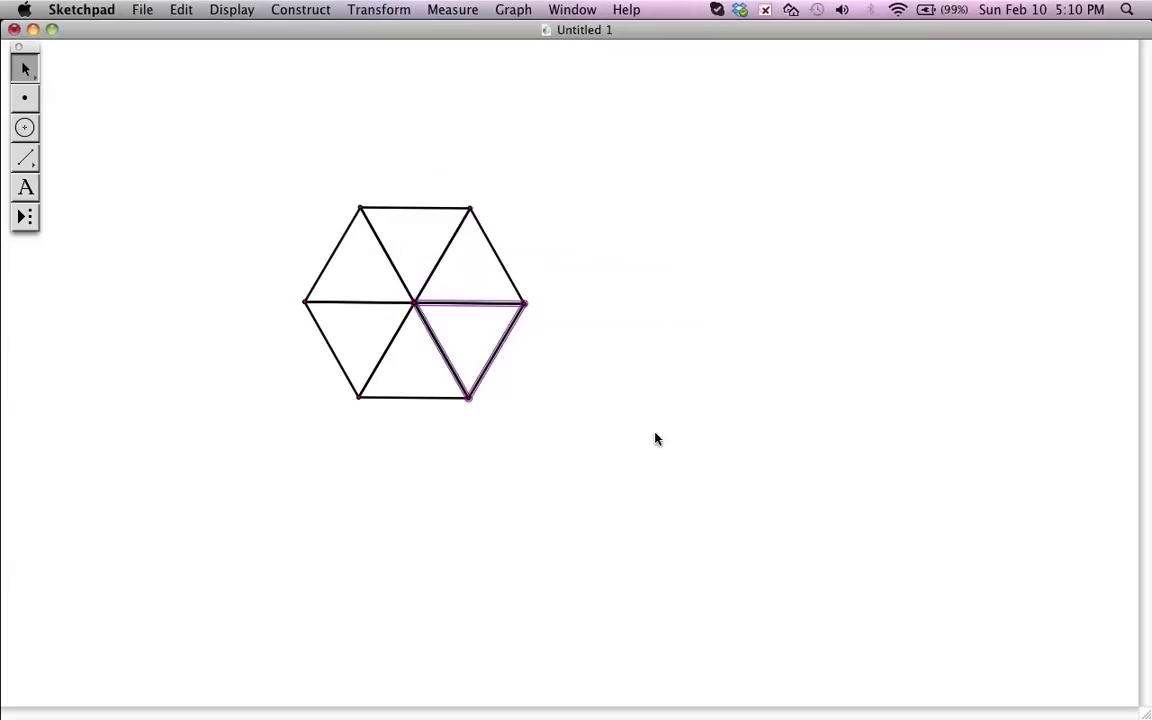
left_click(424, 108)
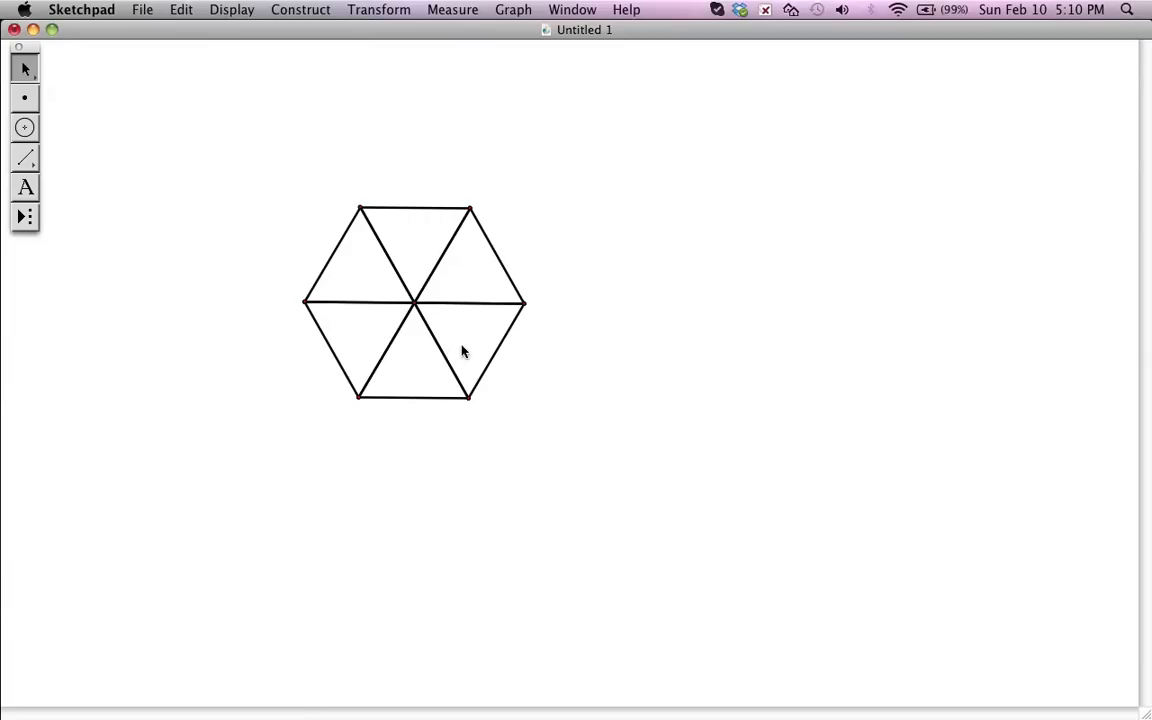
- Hide the six segments running from the hexagon's center to its vertices
left_click(437, 334)
left_click(395, 333)
left_click(386, 301)
left_click(388, 254, "shift")
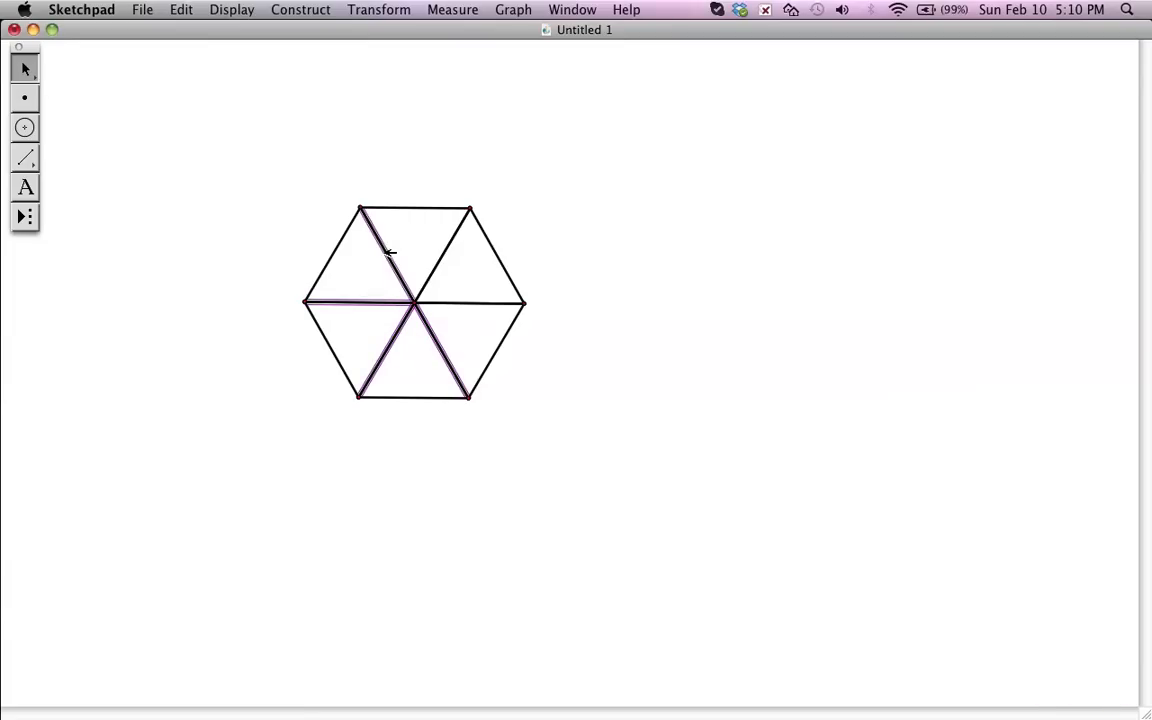
left_click(443, 257)
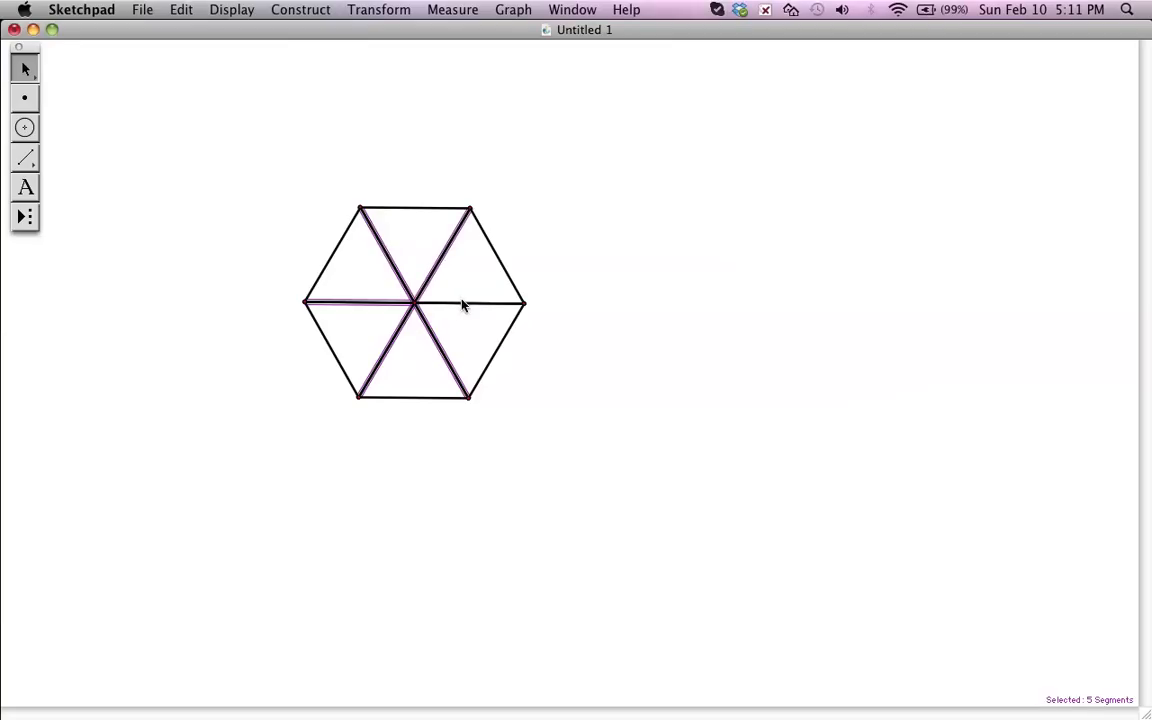
left_click(461, 302)
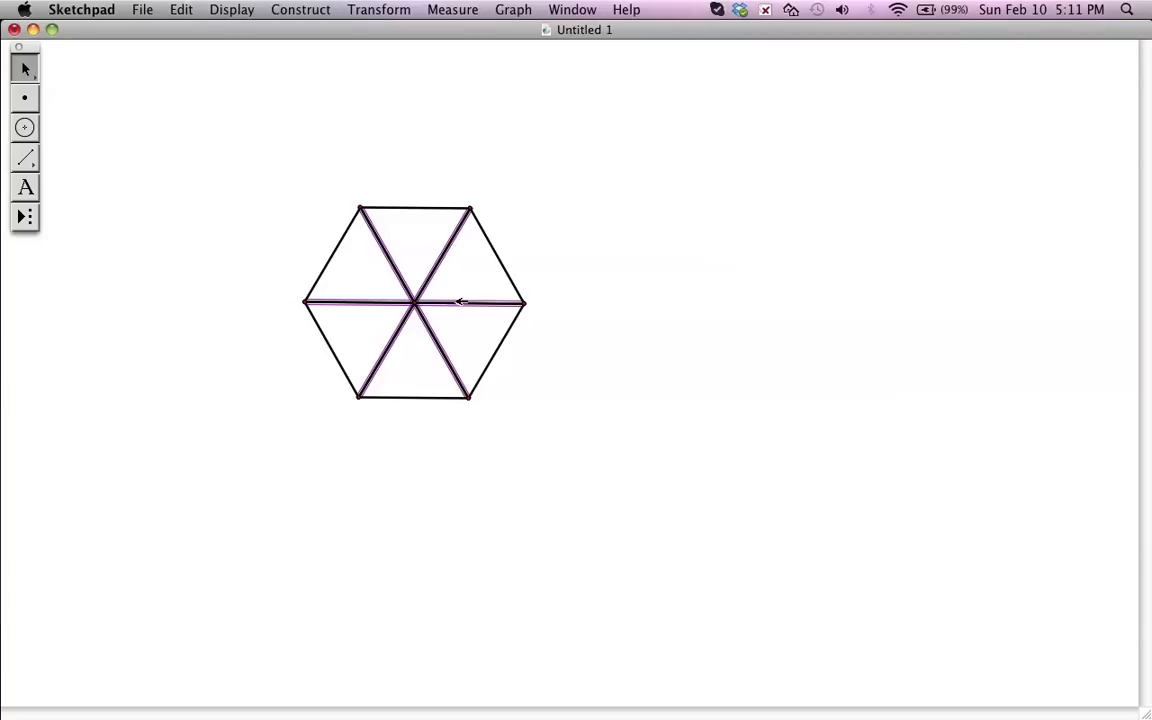
key("Escape")
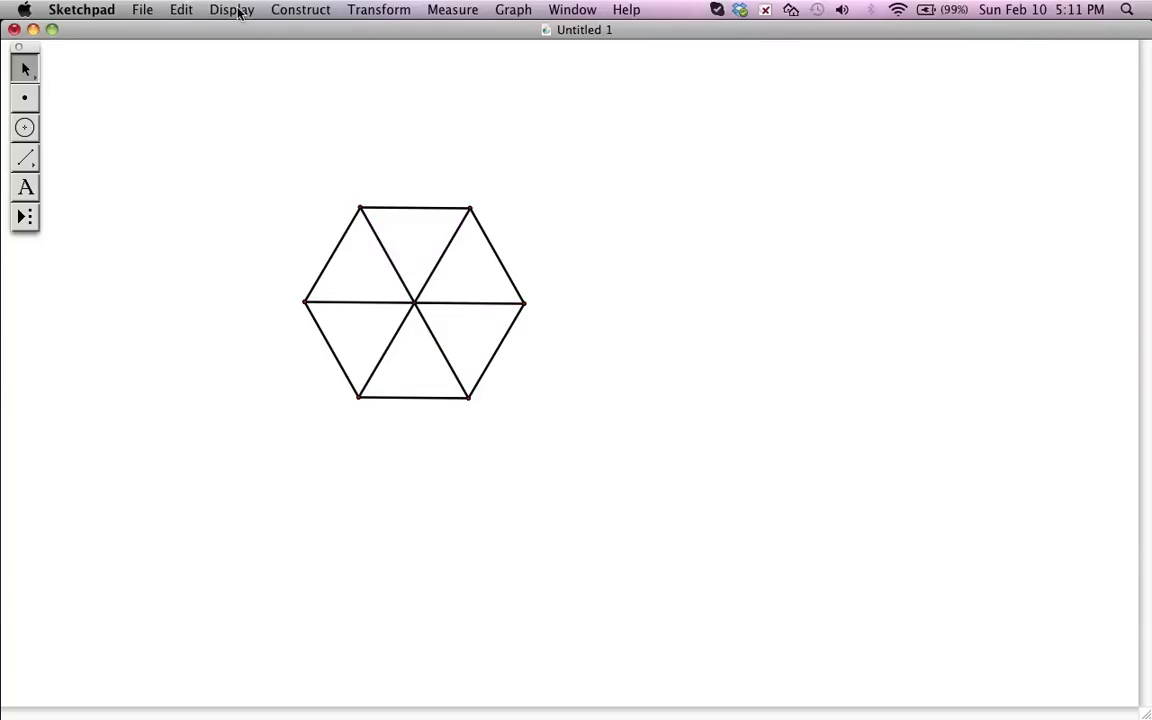
left_click(237, 12)
mouse_move(265, 50)
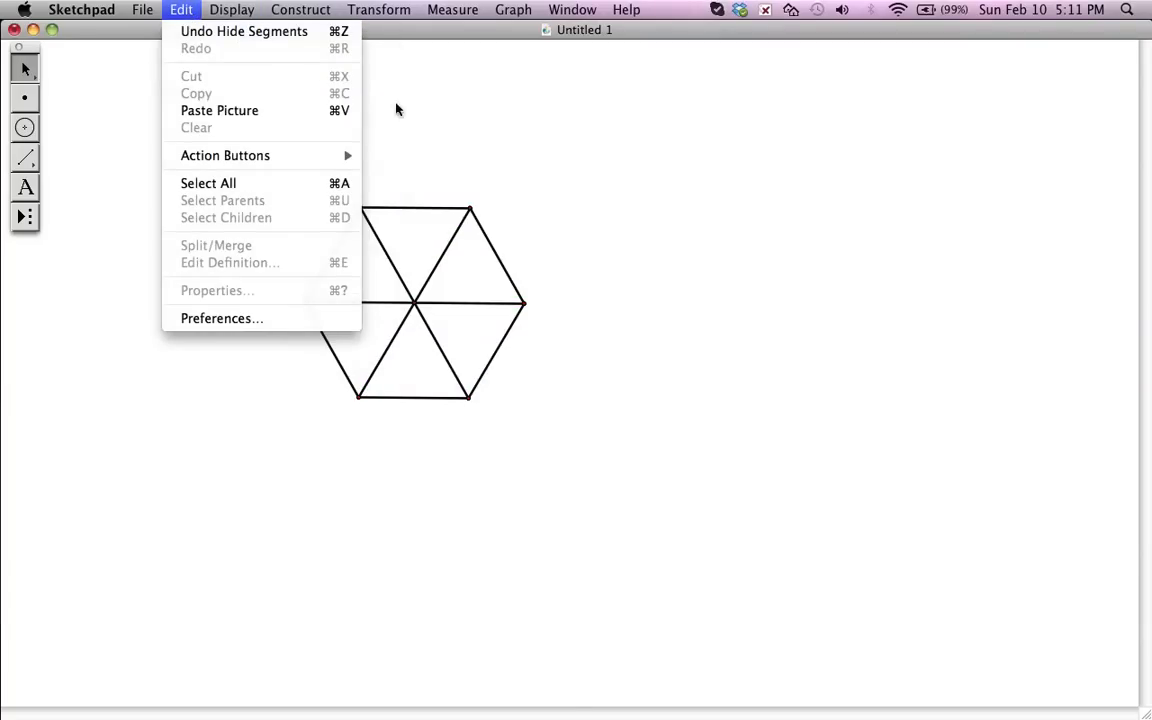
left_click(543, 211)
- Hide the six duplicate spokes still inside the hexagon along with its center point, leaving only the outline
left_click(444, 254)
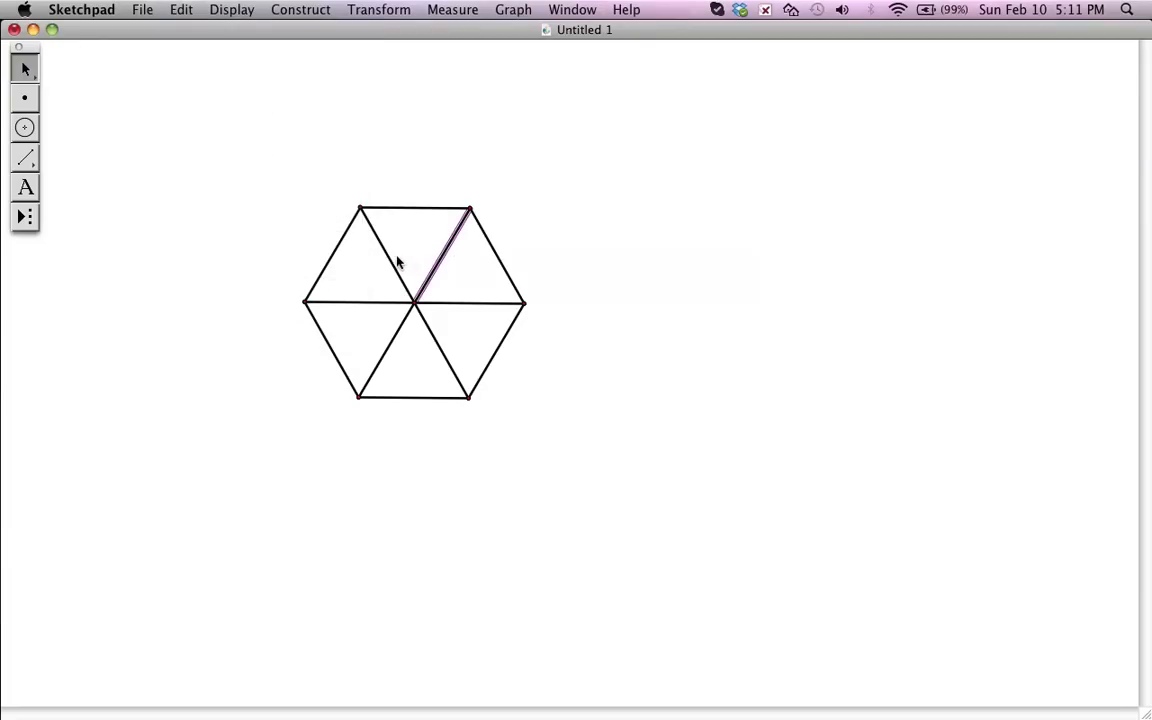
left_click(390, 256)
left_click(375, 302)
left_click(391, 352)
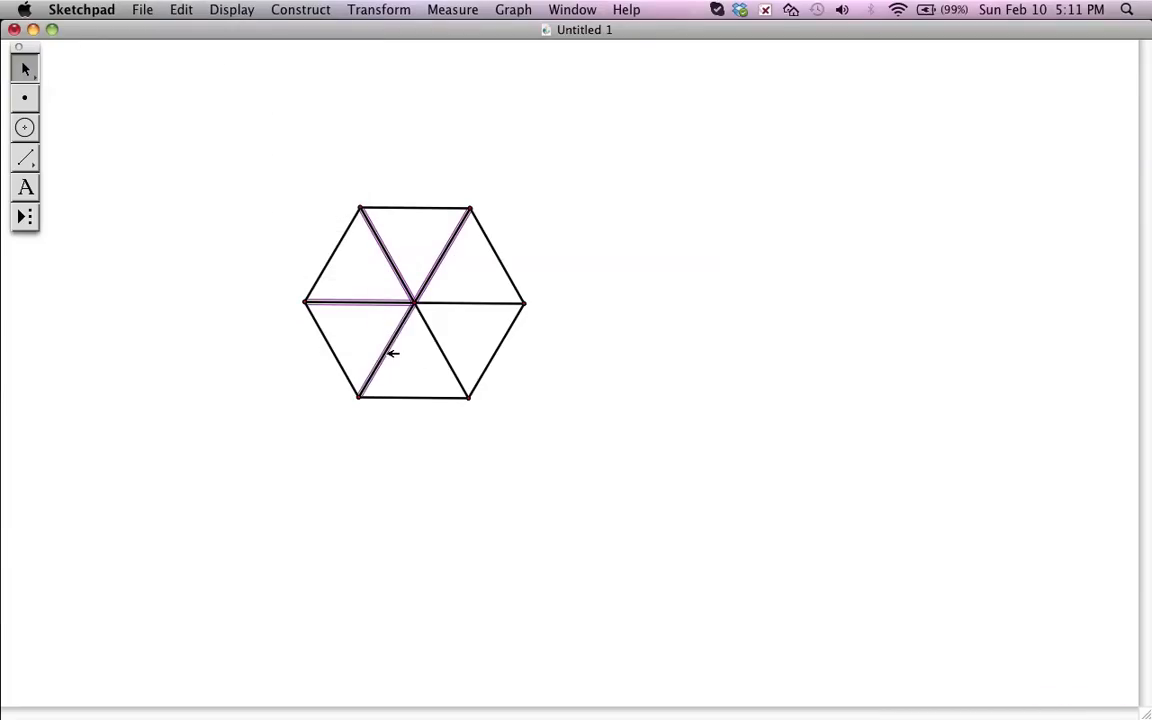
left_click(441, 339)
left_click(457, 303)
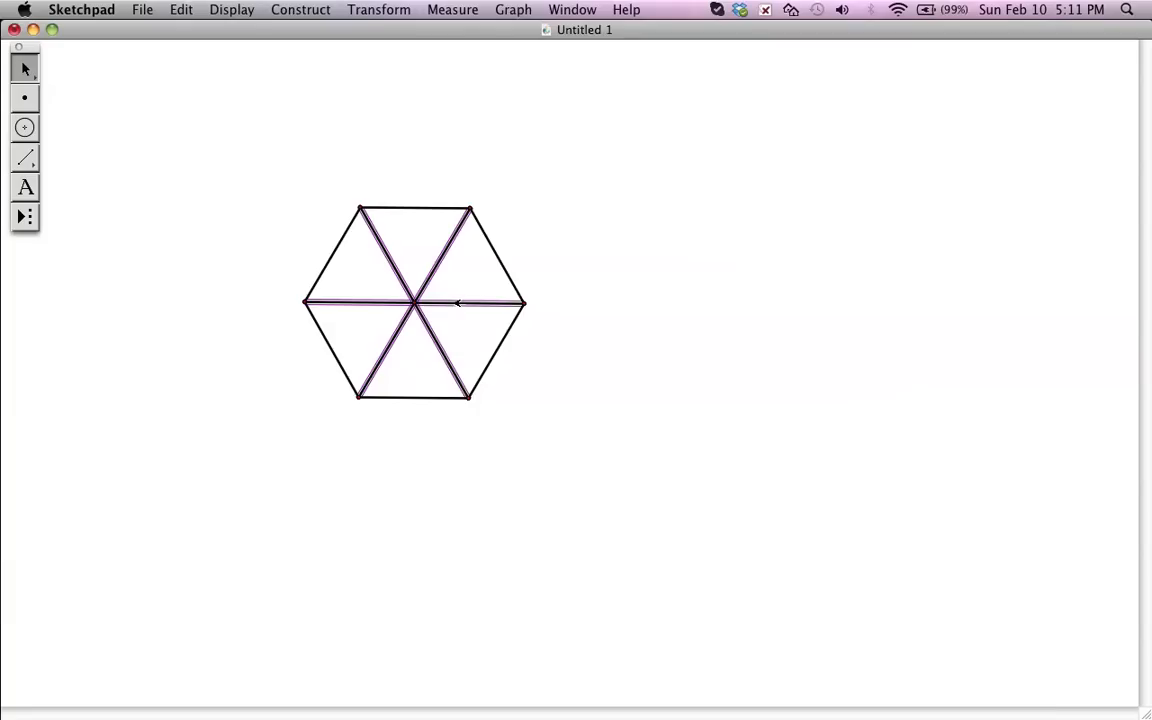
key("BackSpace")
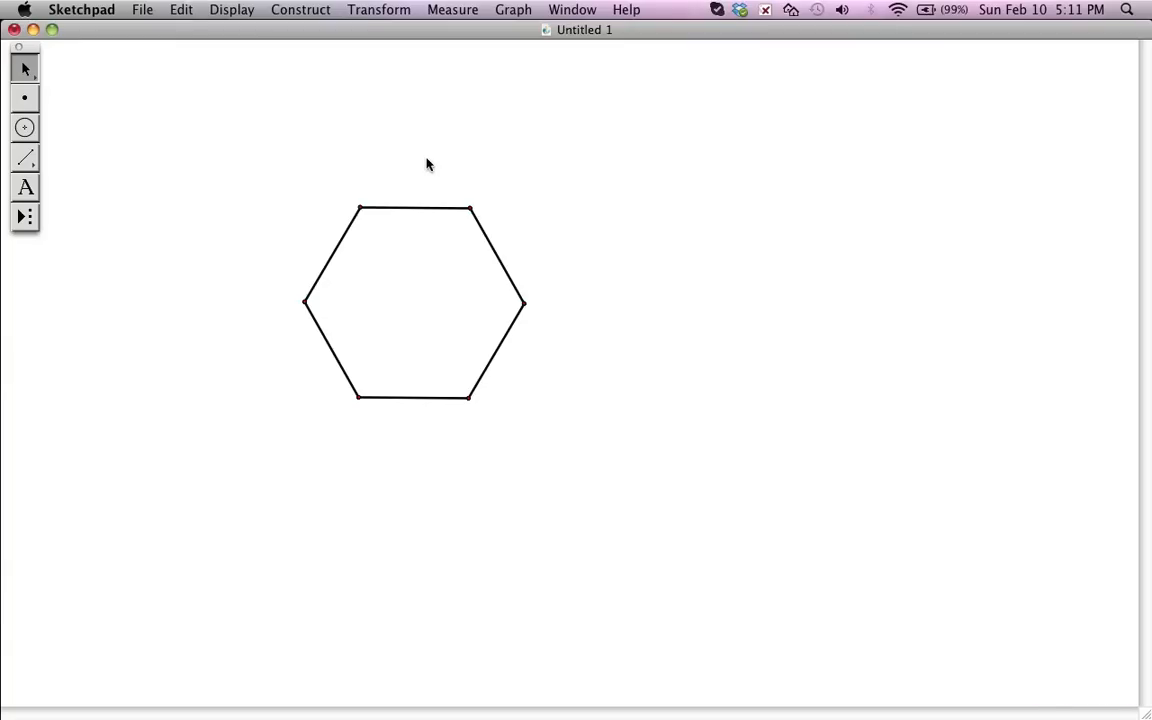
- Construct the hexagon interior from its six vertices, selected in order around the outline
left_click(361, 207)
left_click(470, 208)
left_click(525, 303)
left_click(470, 398)
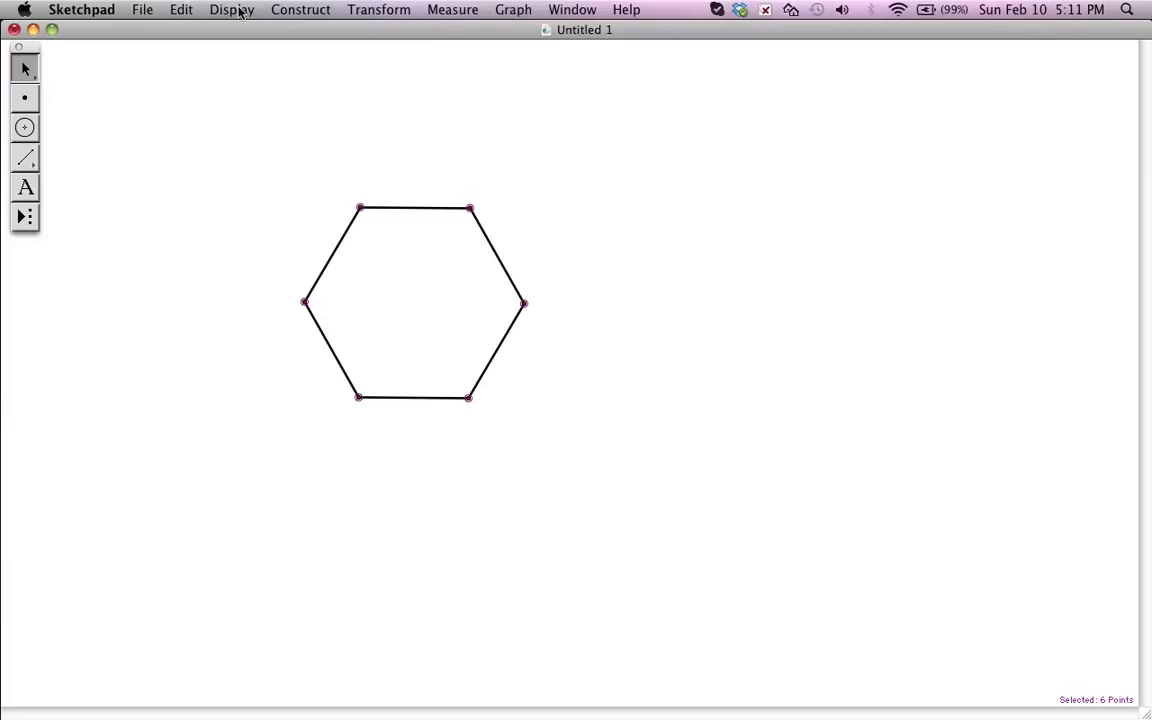
left_click(290, 10)
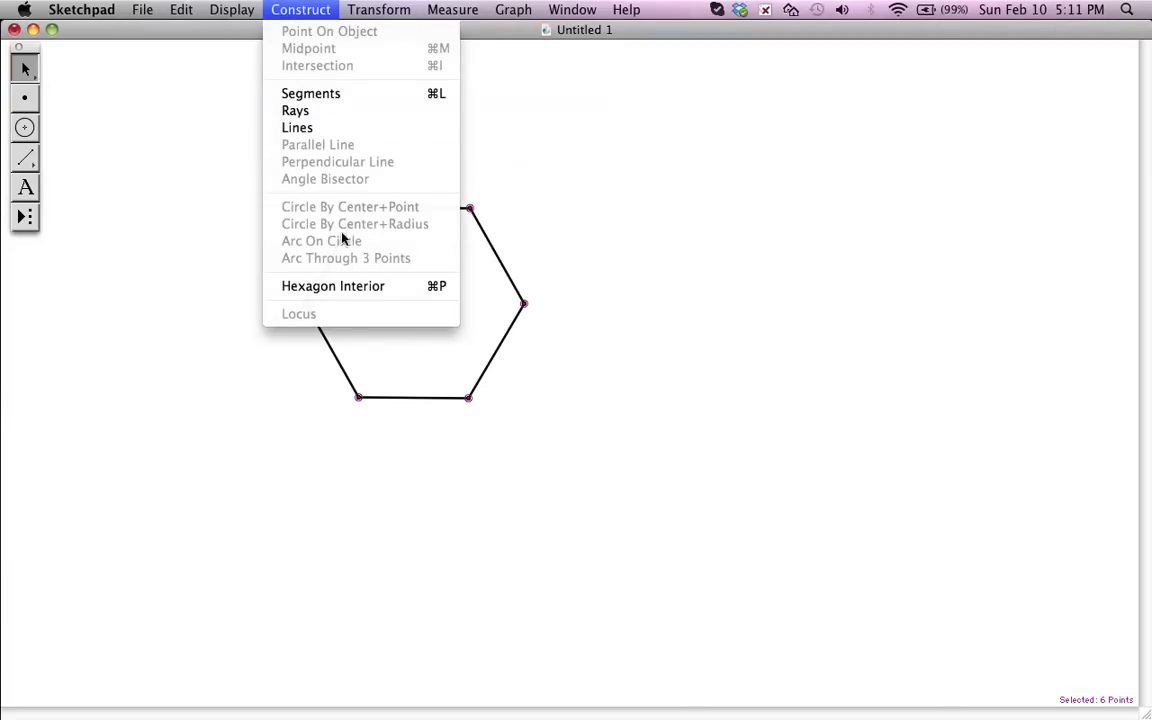
left_click(345, 288)
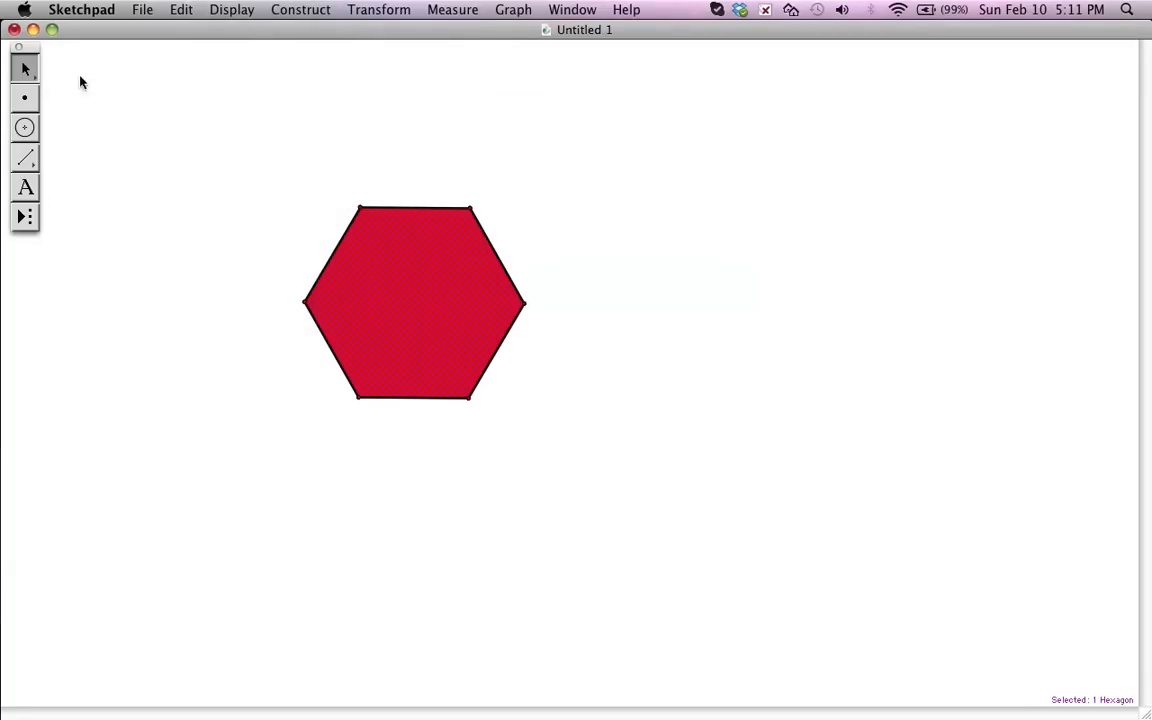
- Change the hexagon interior's color to blue and deselect it
left_click(226, 12)
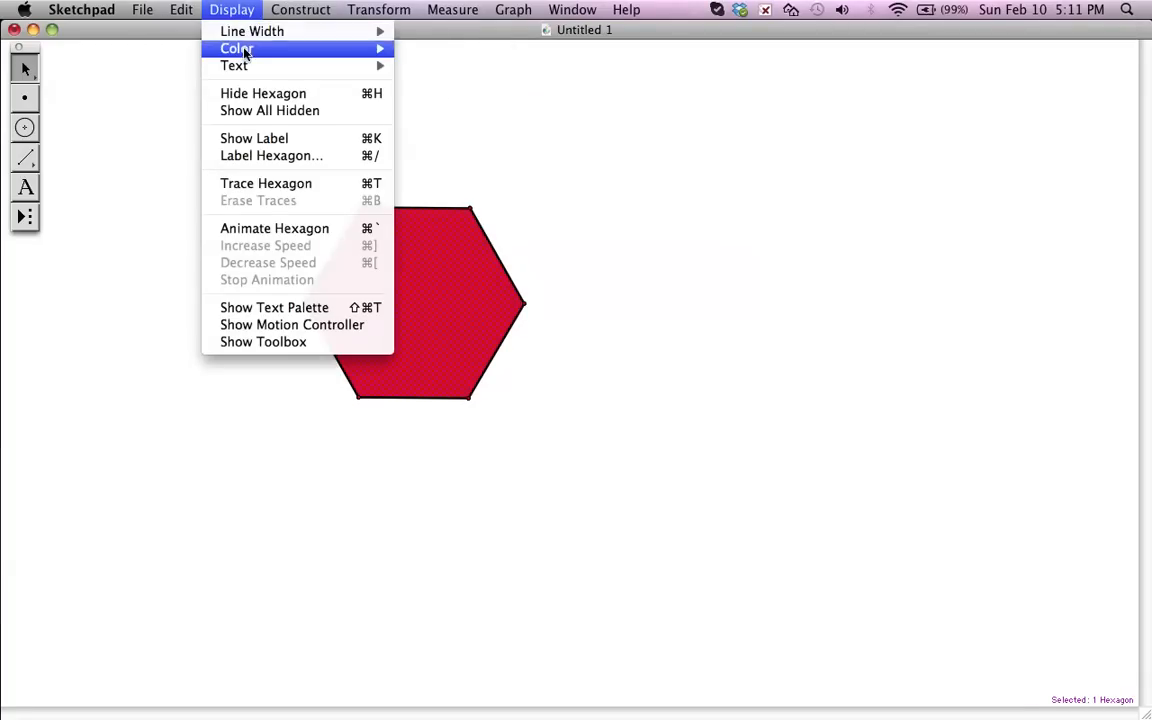
mouse_move(255, 50)
left_click(449, 163)
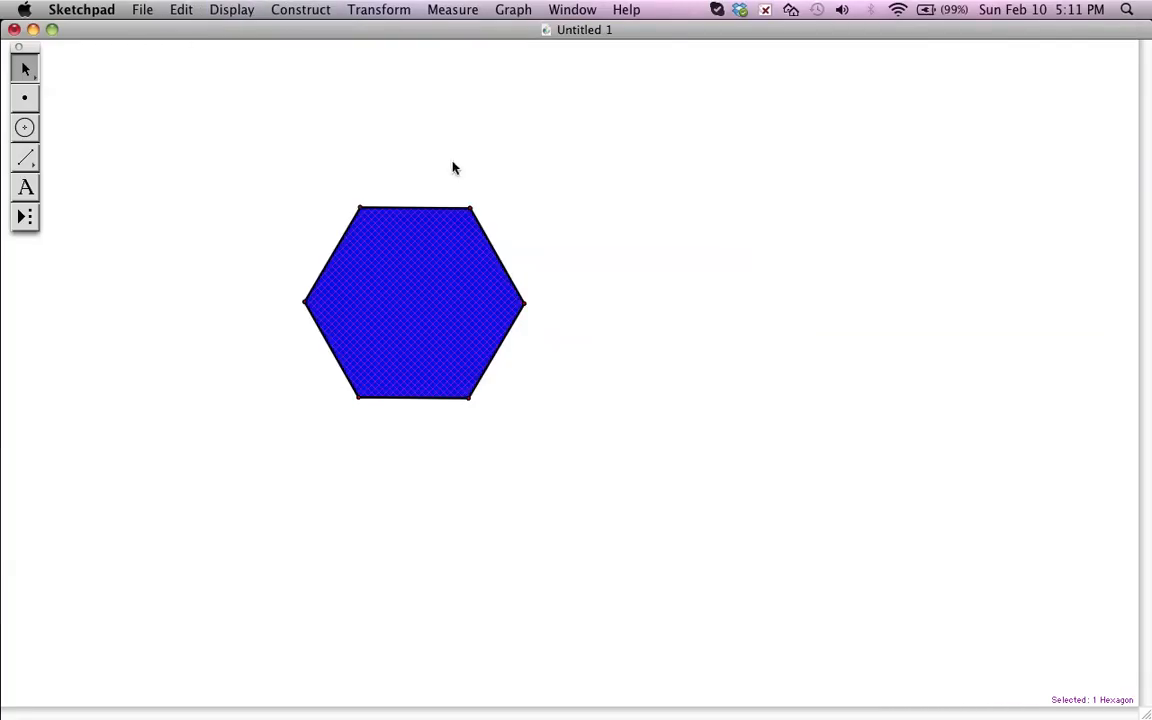
left_click(543, 250)
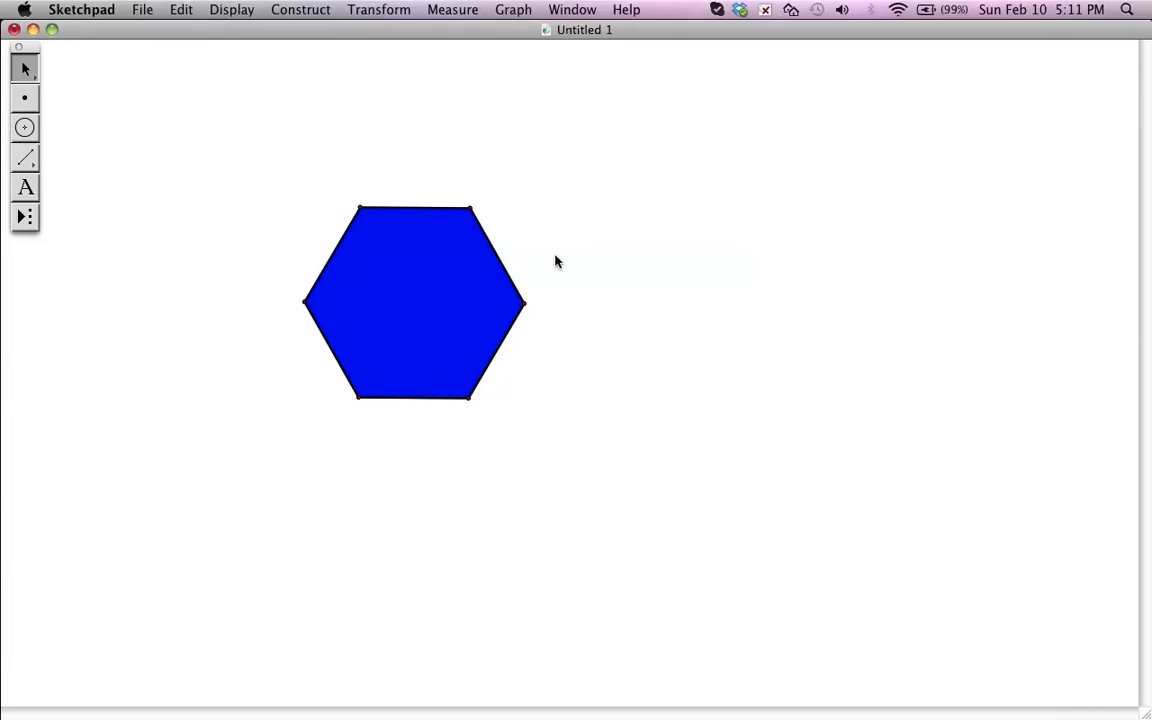
- Rotate the hexagon's upper-right side and its endpoints by 270° about the rightmost vertex
scroll(582, 263, "up", 3)
scroll(582, 263, "right", 4)
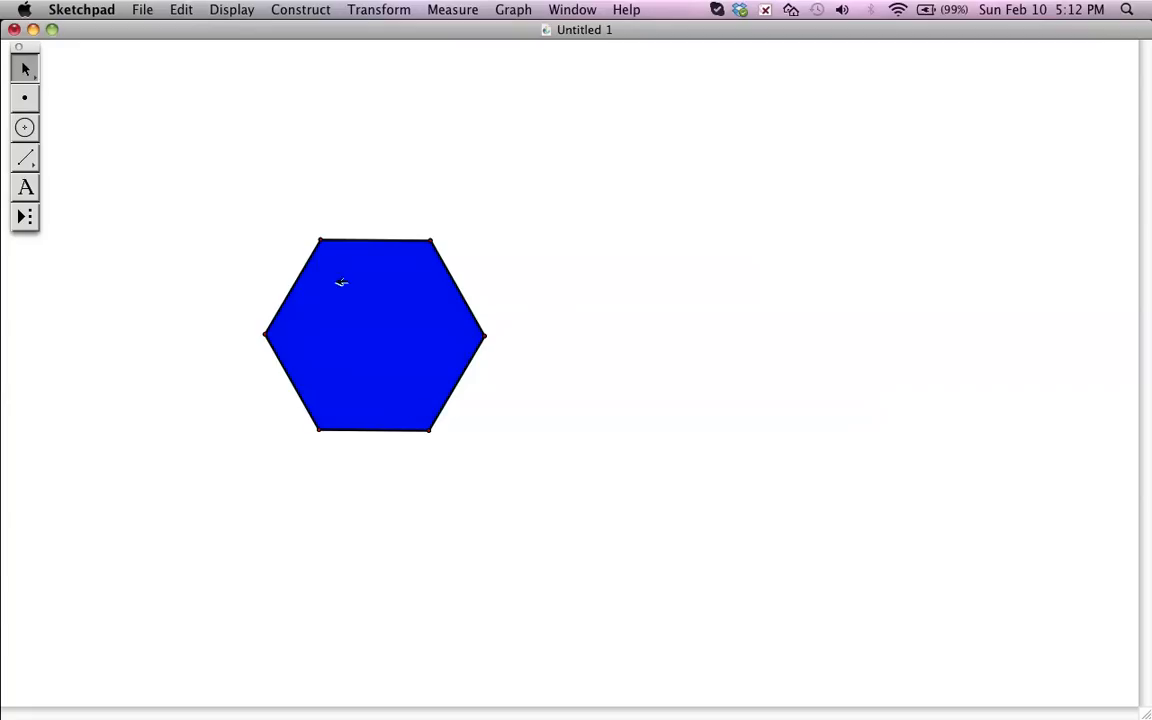
left_click(458, 280)
left_click(362, 9)
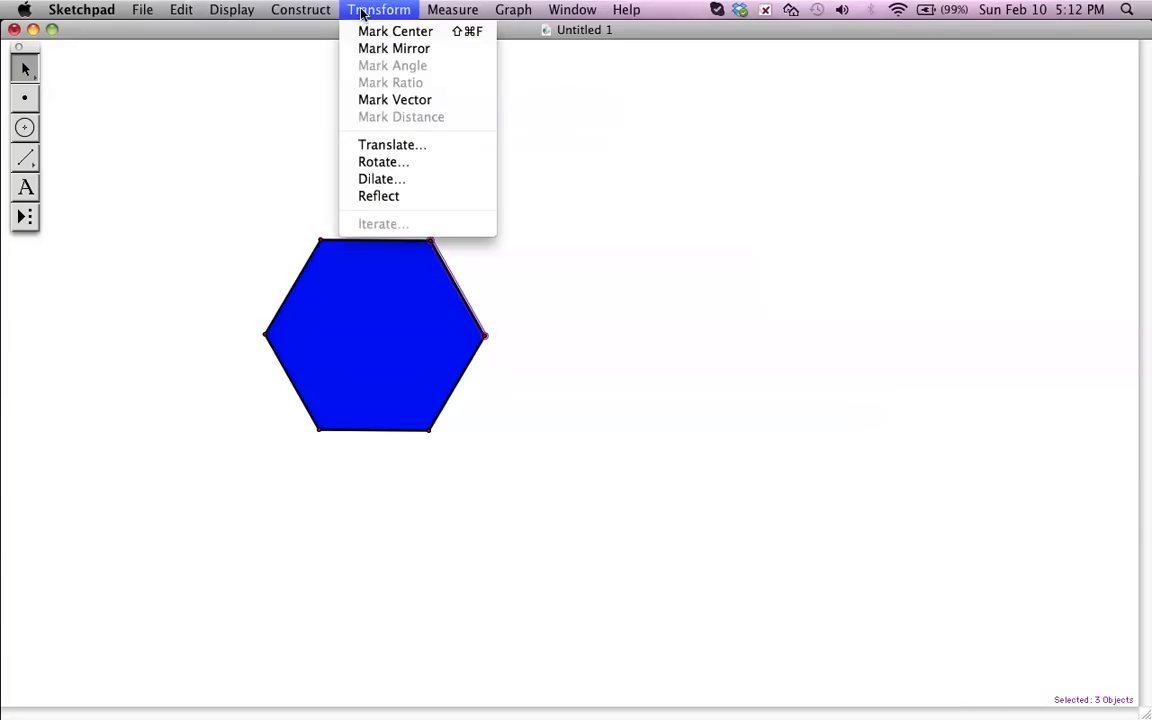
left_click(396, 163)
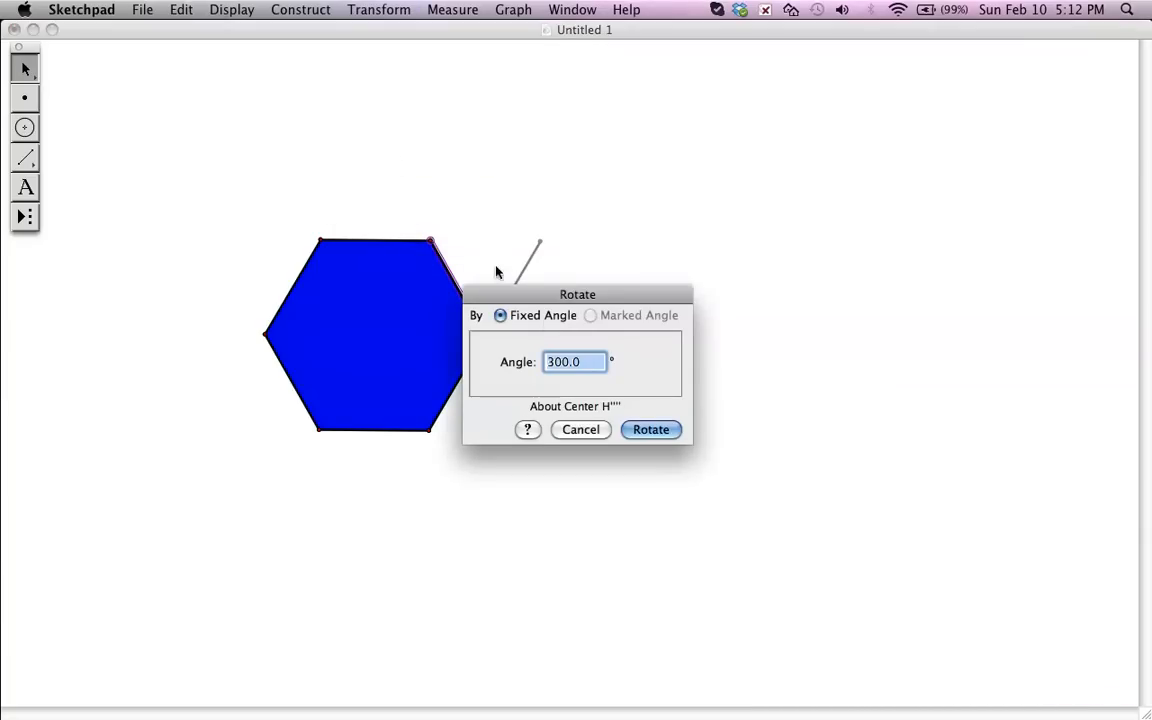
type("90")
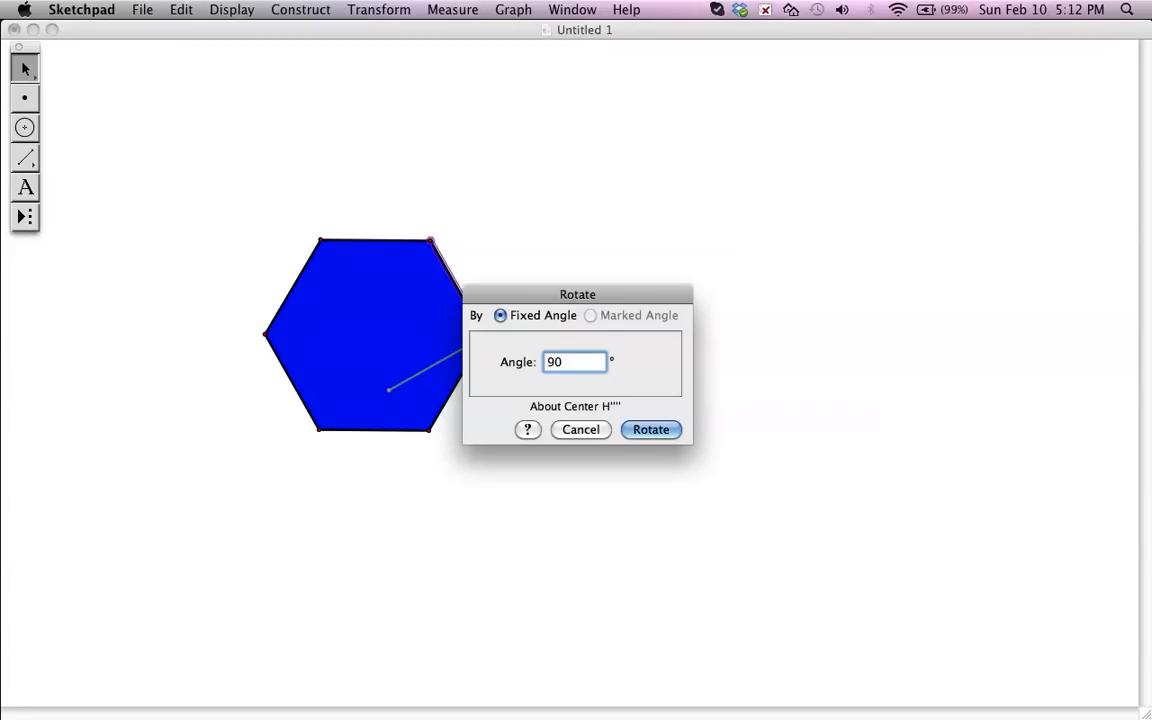
key("BackSpace")
key("BackSpace")
type("270")
left_click(650, 430)
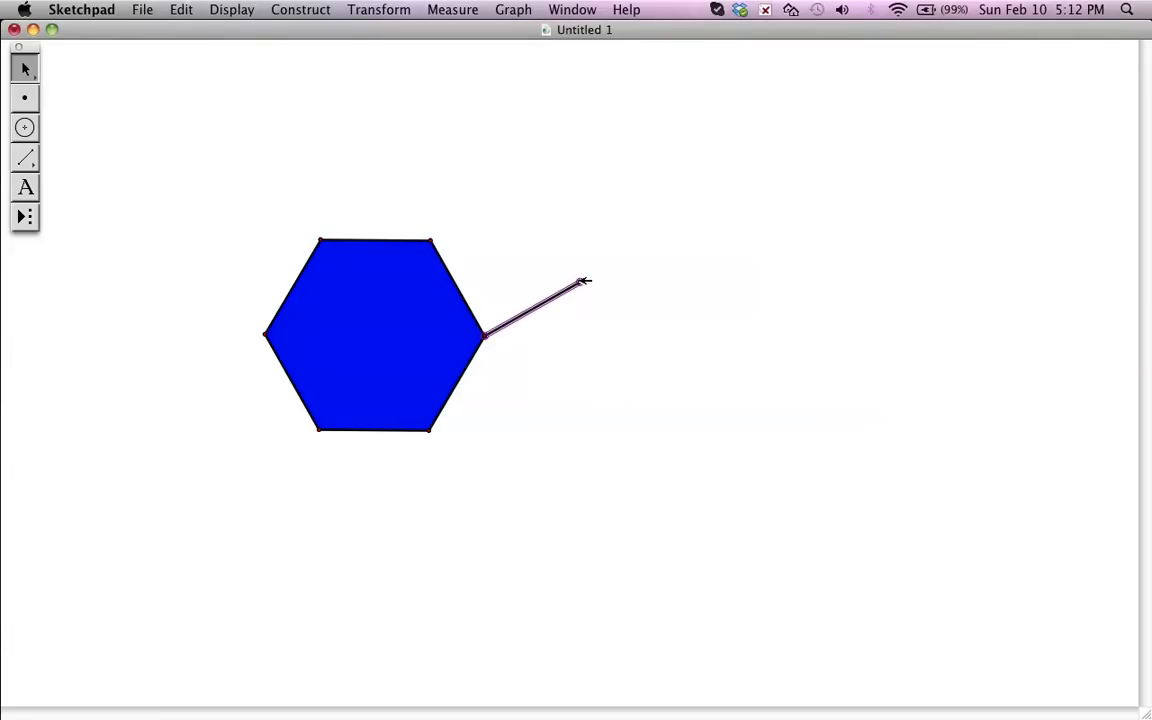
- Complete the square on the hexagon's upper-right side by rotating its newest side twice, each time by 270° about its new outer endpoint
left_click(378, 11)
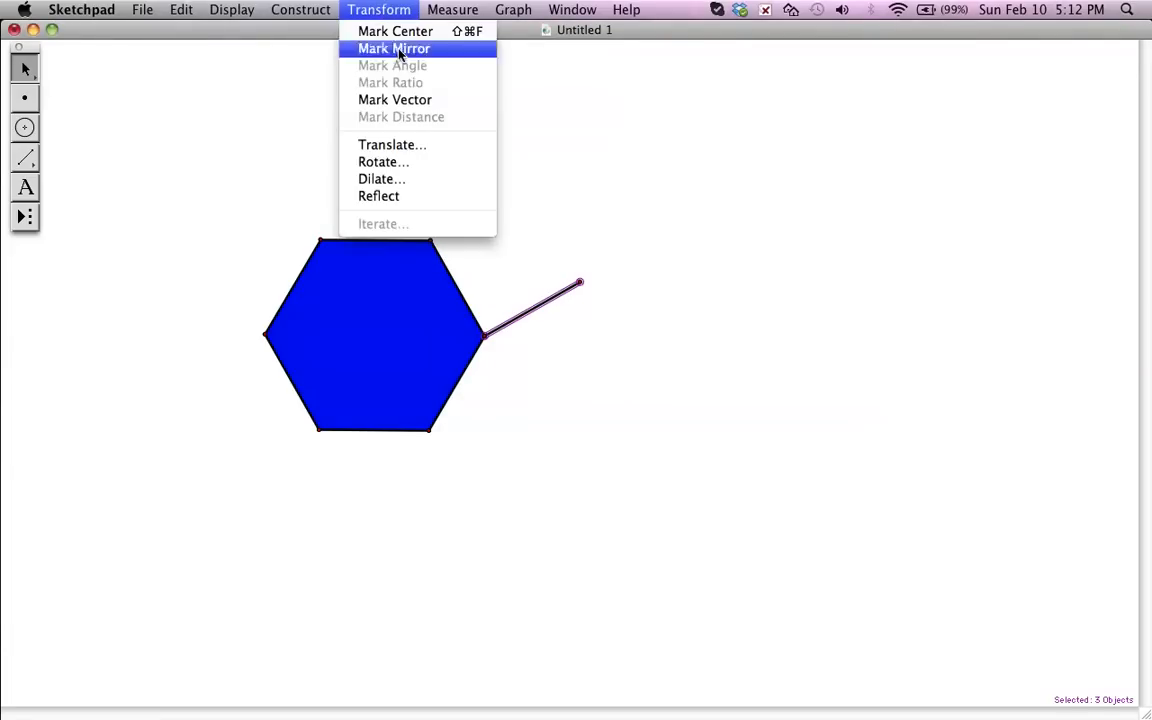
left_click(380, 162)
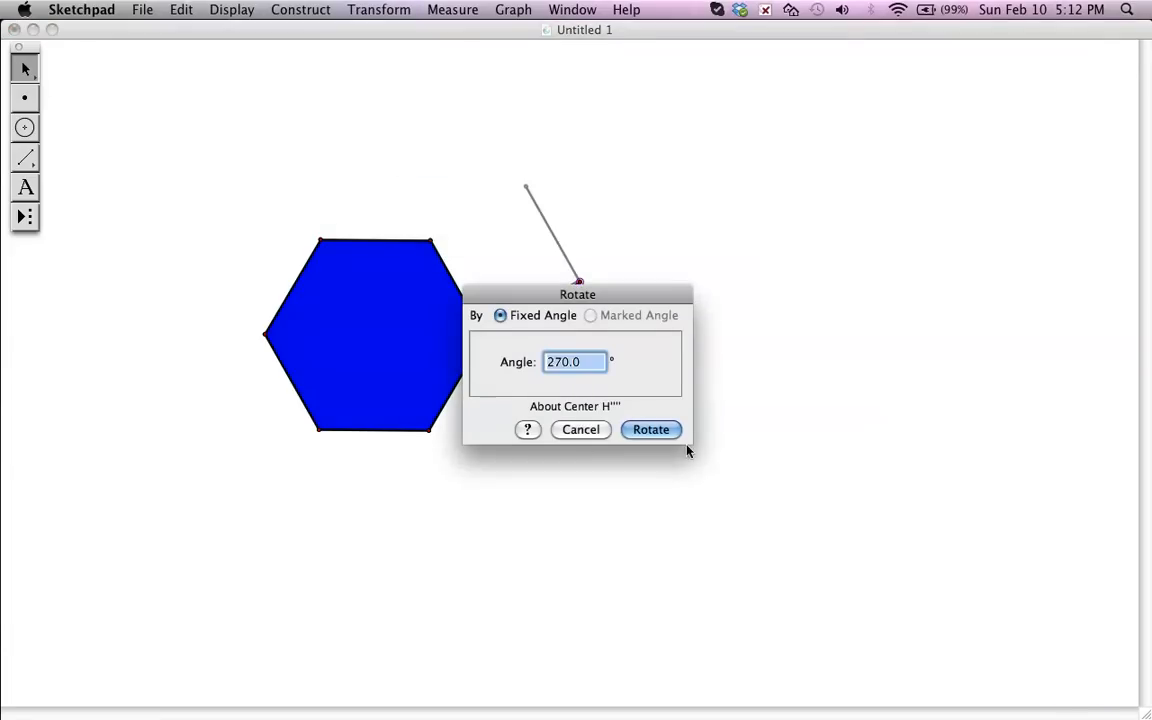
left_click(651, 430)
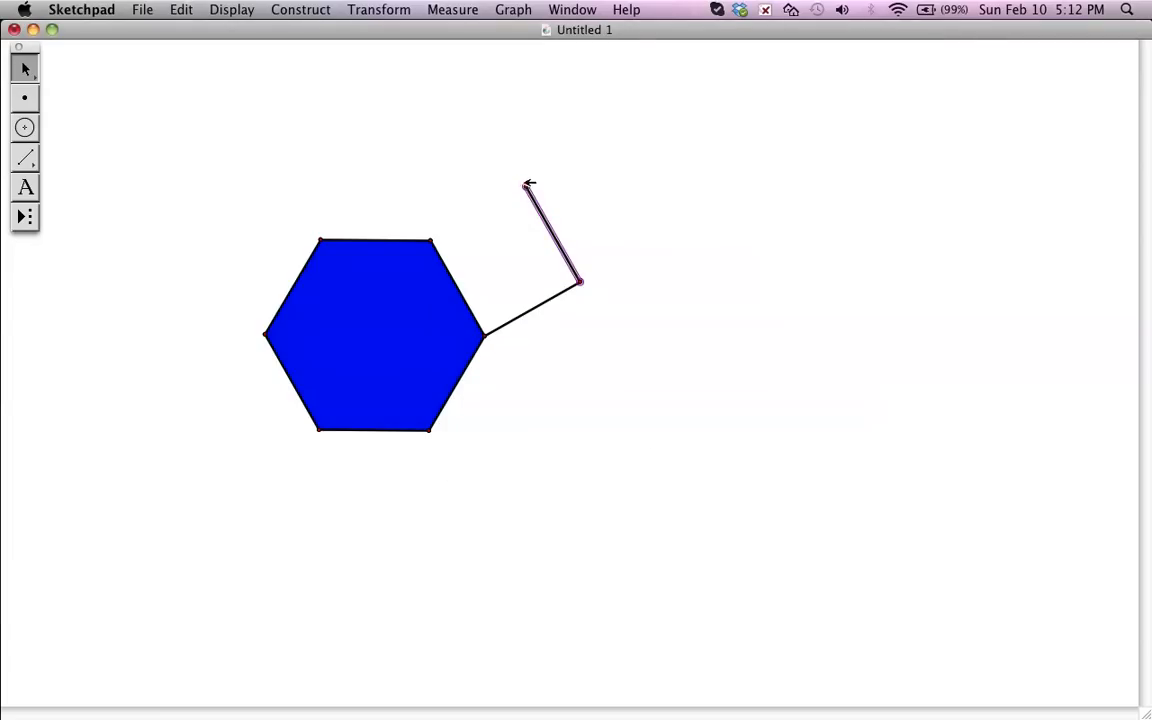
left_click(527, 187)
left_click(352, 10)
left_click(386, 162)
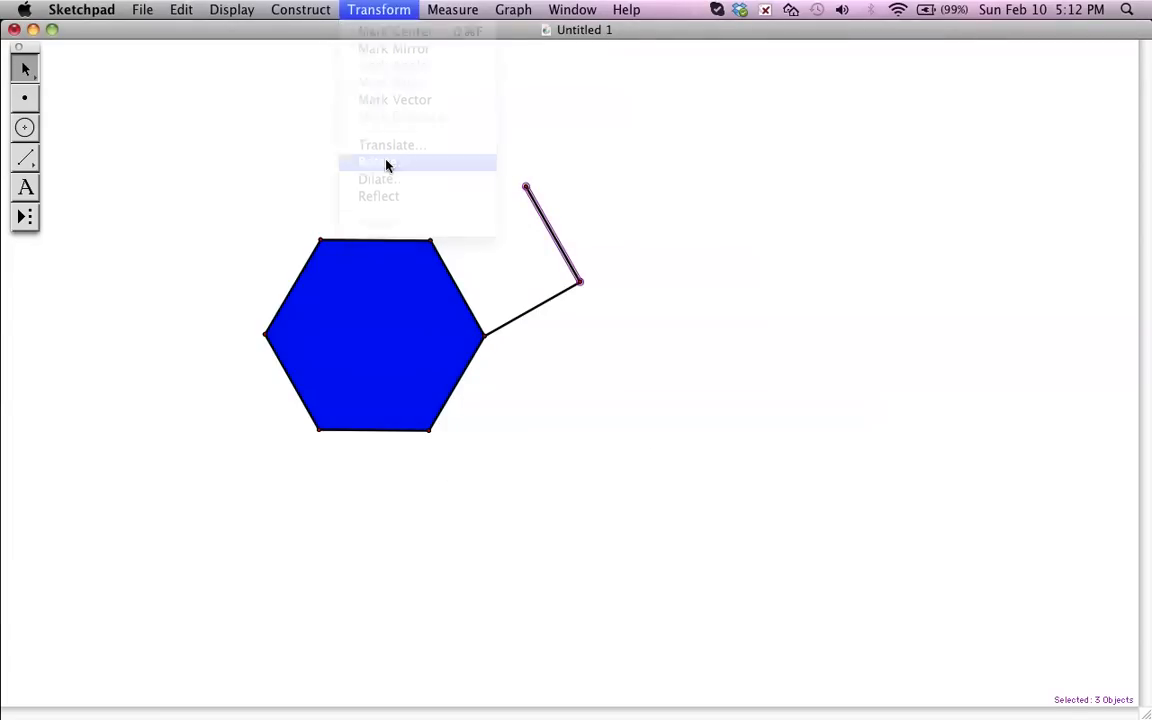
left_click(647, 430)
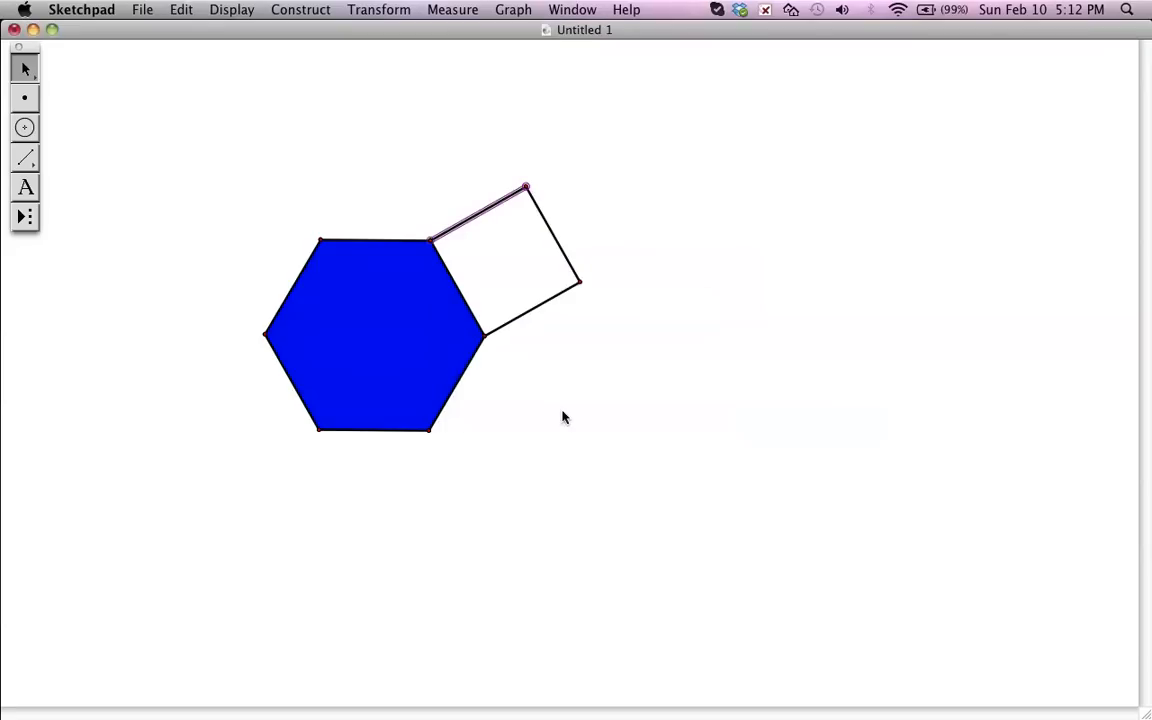
- Show all hidden objects to bring back the hexagon's center point, and clear the selection
left_click(383, 335)
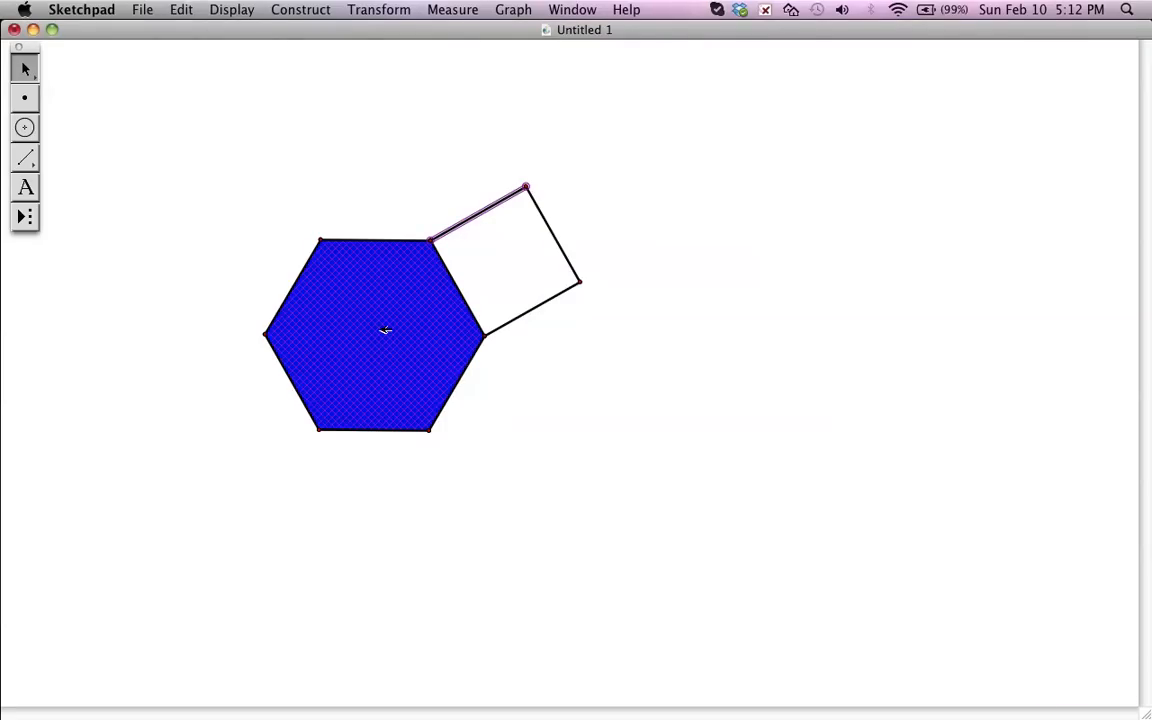
left_click(573, 180)
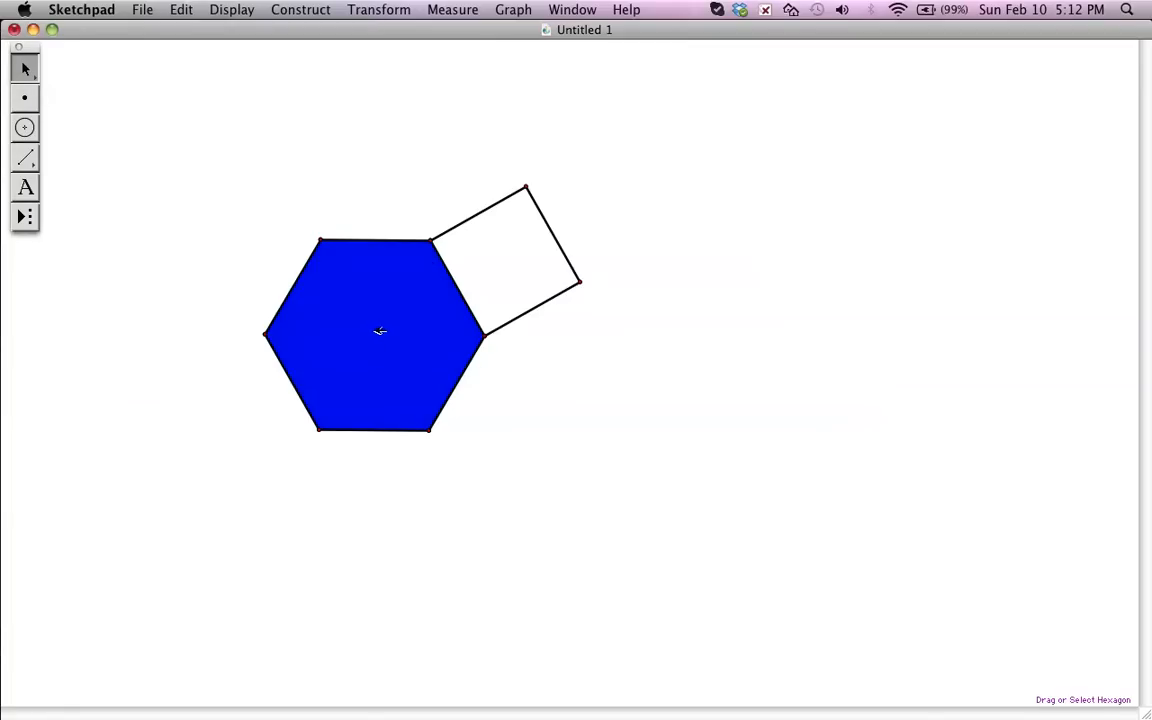
left_click(169, 14)
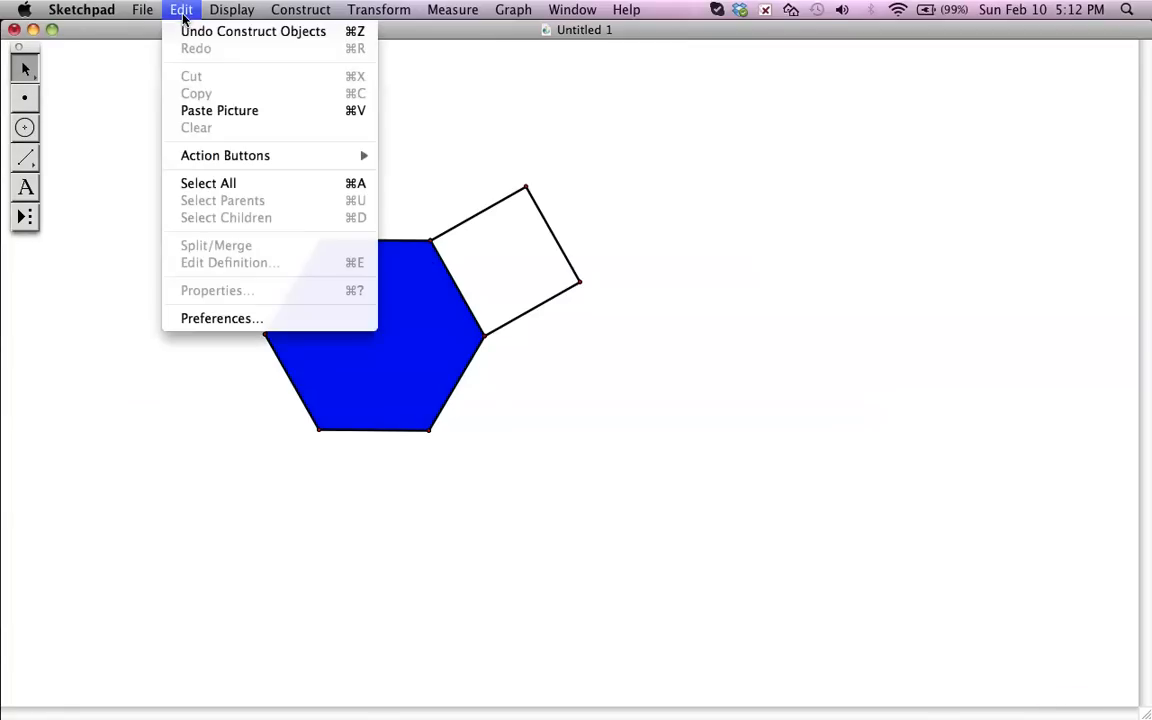
mouse_move(231, 9)
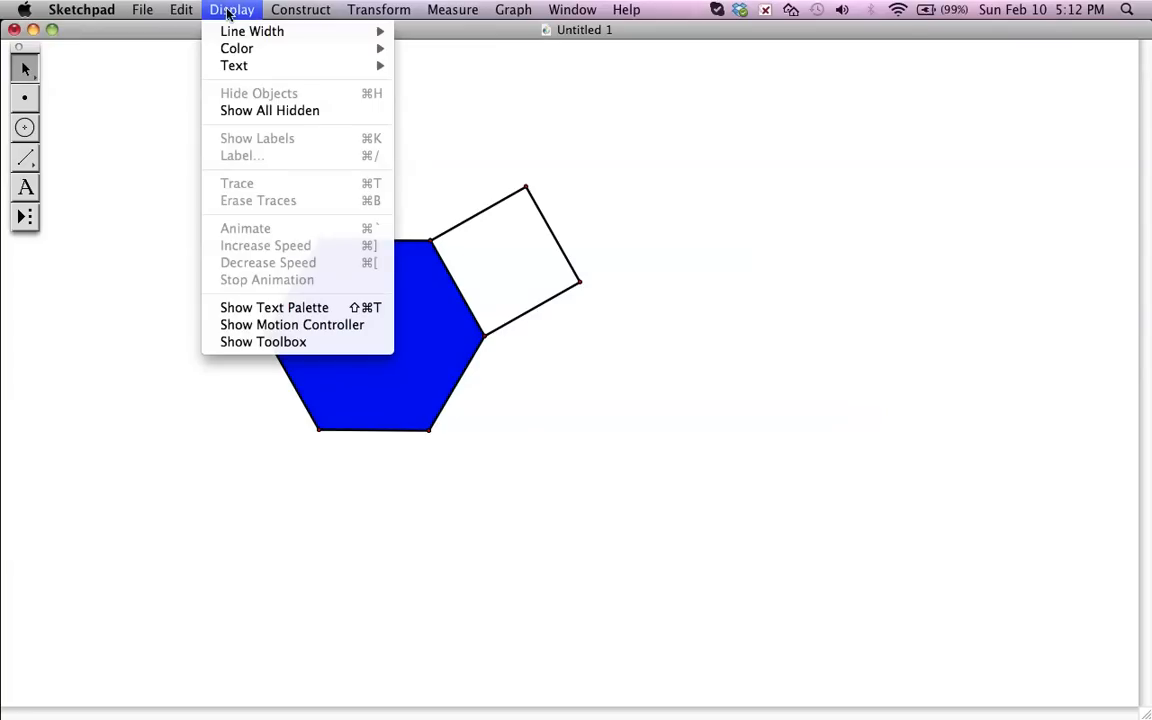
left_click(260, 111)
left_click(625, 398)
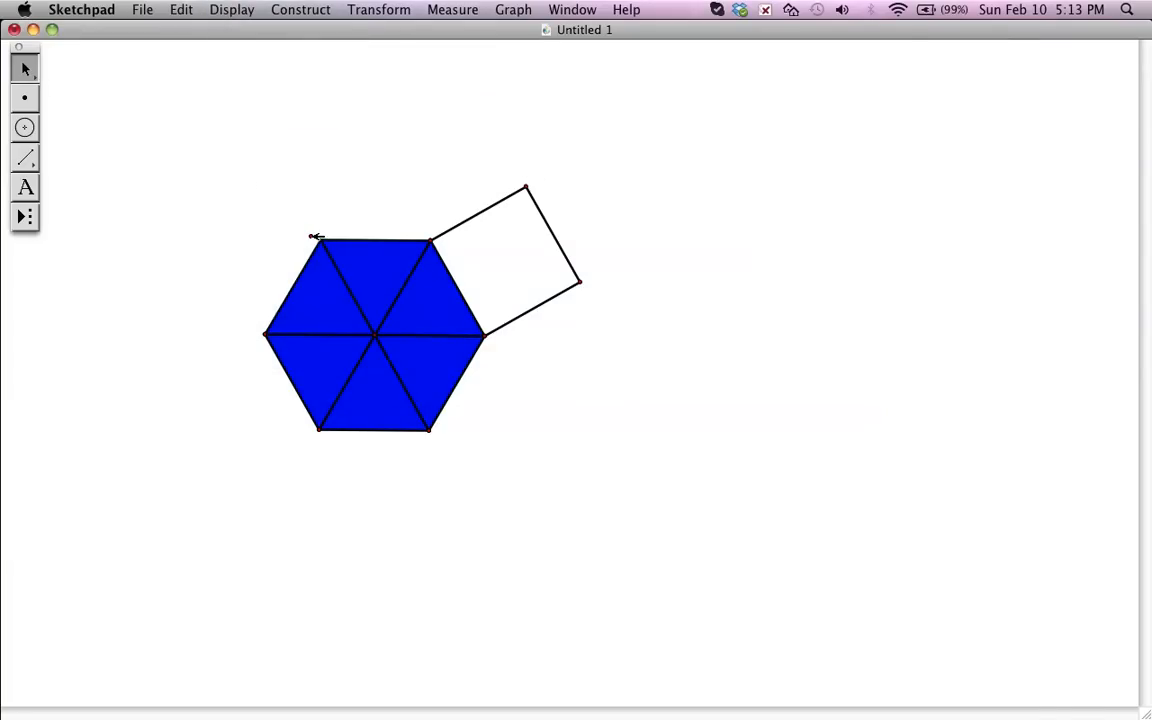
- Hide the spokes inside the hexagon again, leaving its center point visible
left_click(334, 336)
left_click(351, 293)
key("super+z")
key("super+z")
left_click(352, 374)
left_click(344, 335)
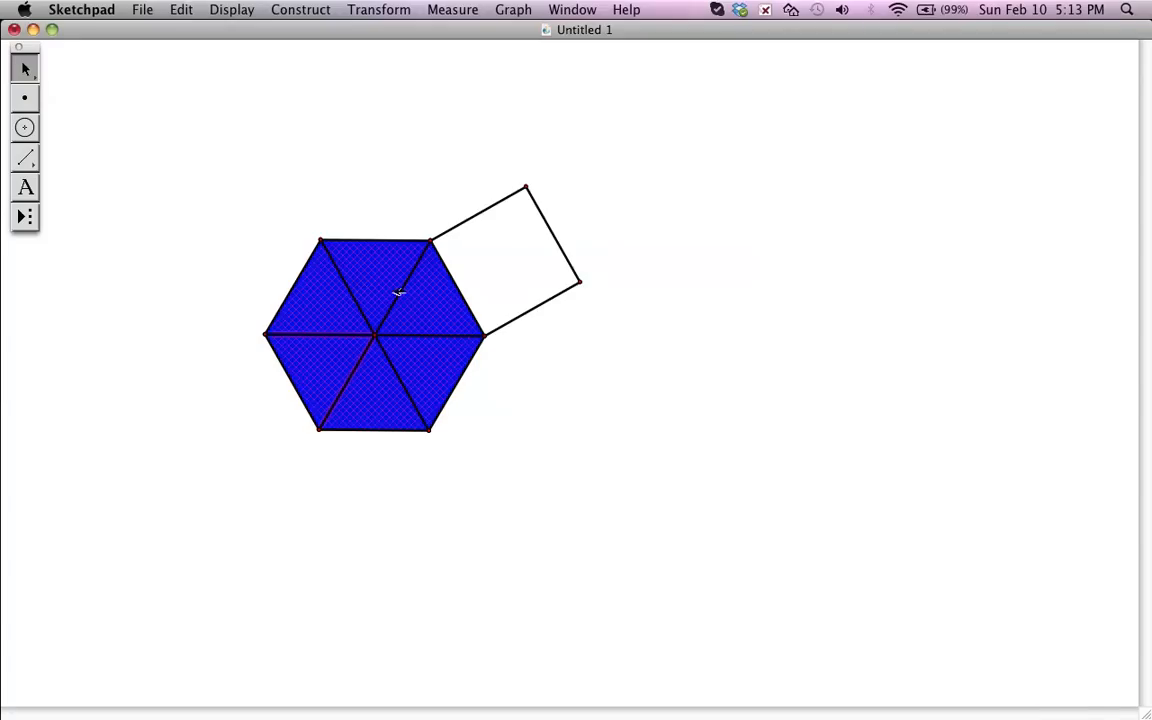
key("super+h")
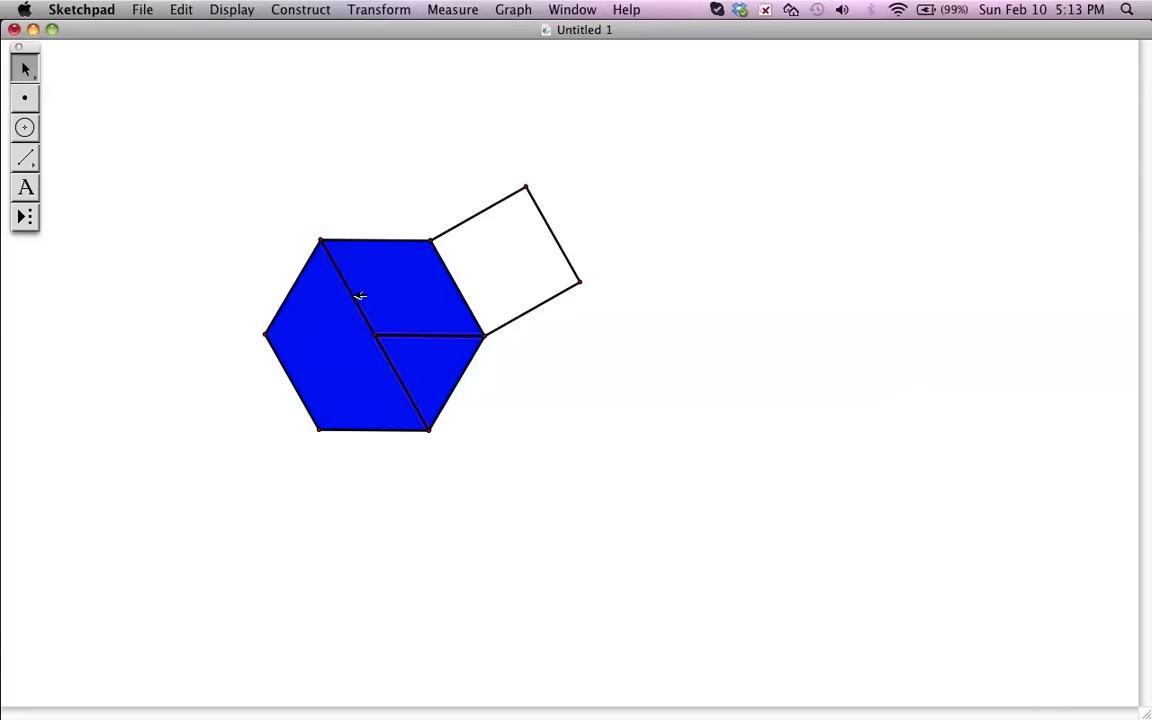
key("super+h")
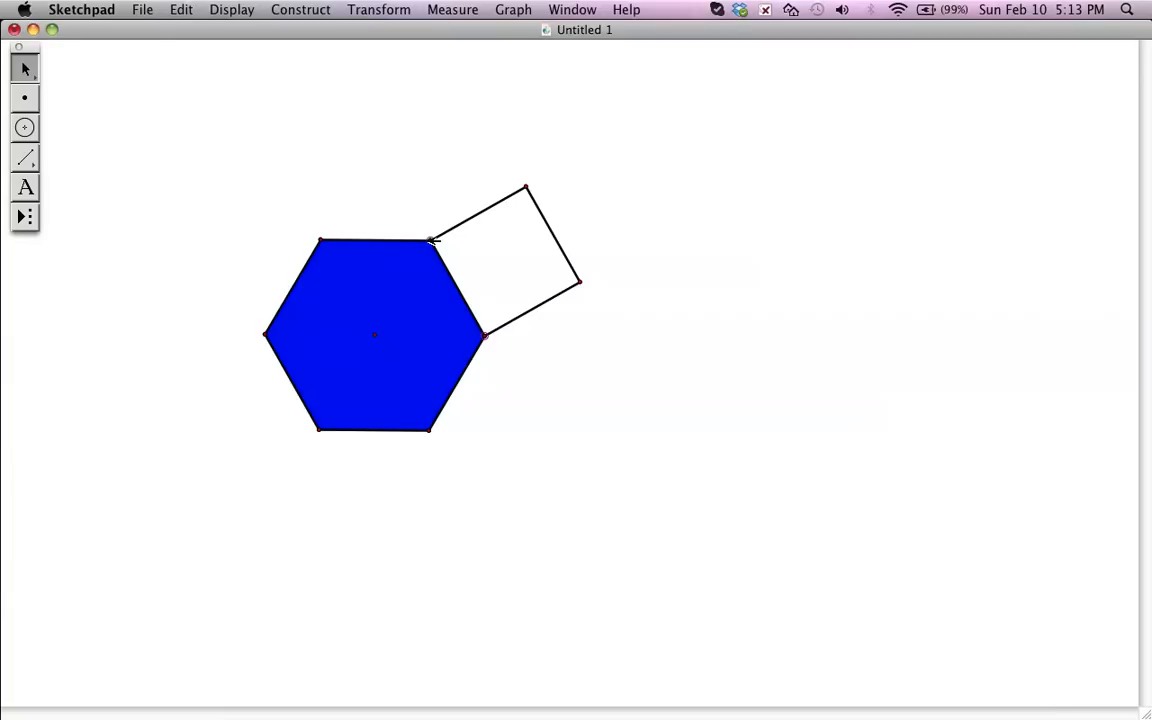
- Construct the quadrilateral interior from the four corners of the square, selected in order around it
left_click(581, 282)
left_click(284, 8)
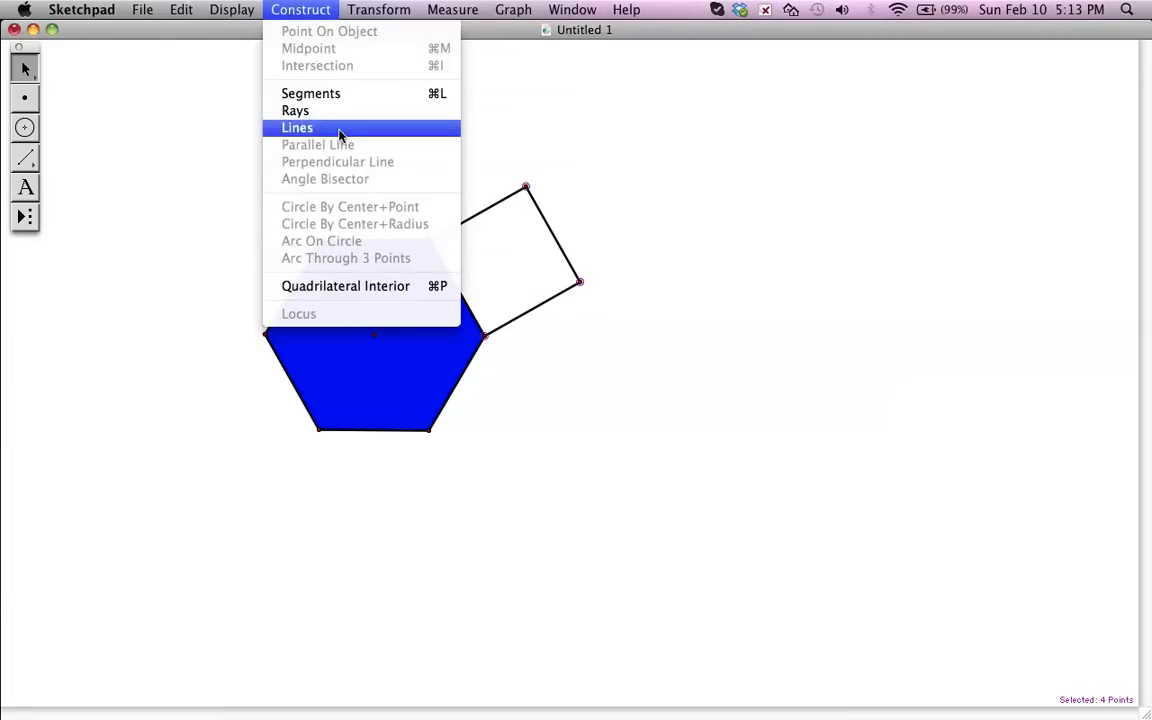
mouse_move(237, 15)
mouse_move(250, 48)
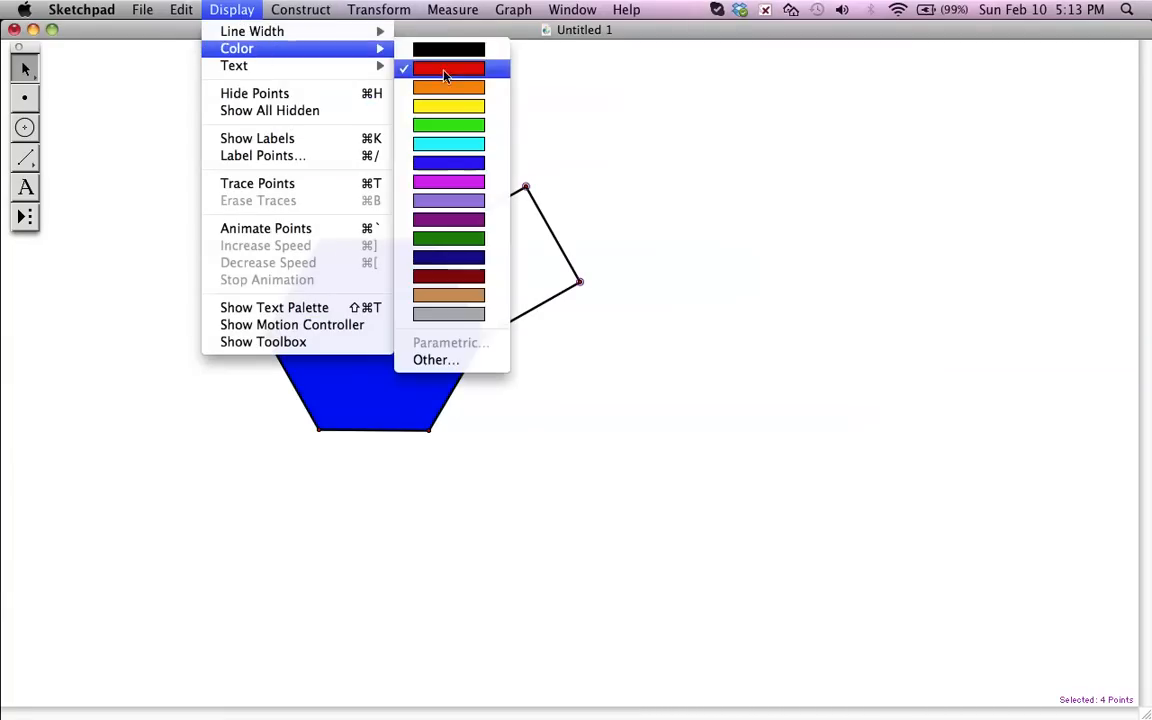
left_click(402, 65)
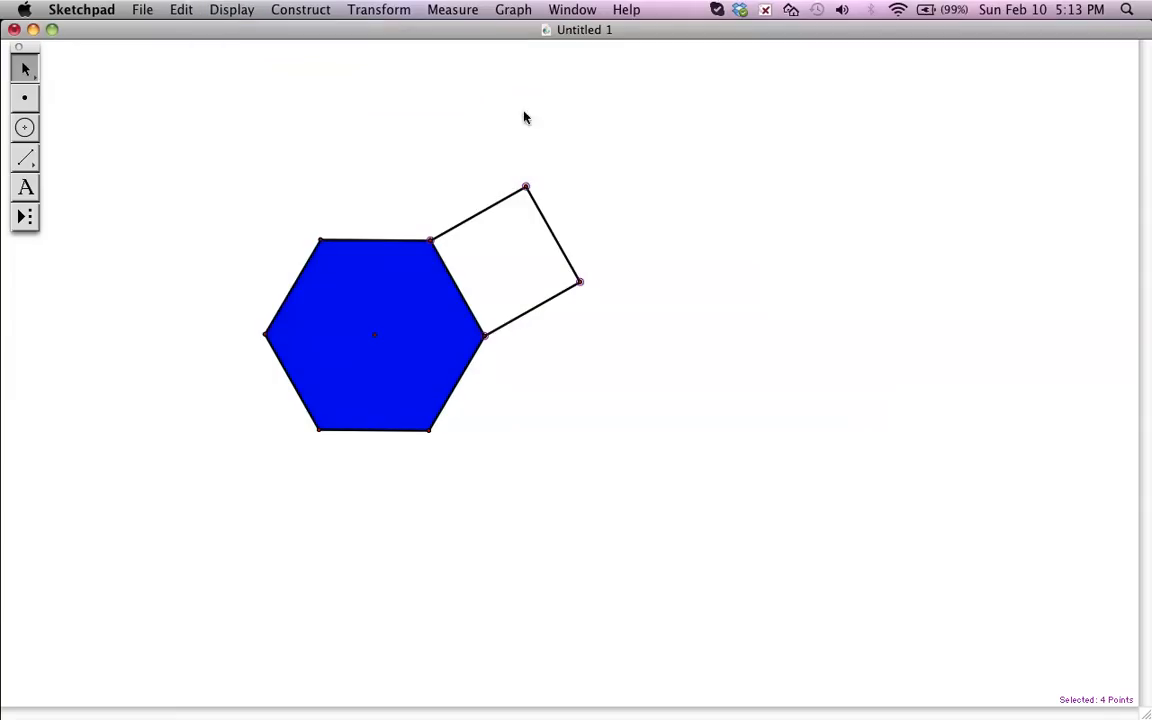
left_click(287, 12)
left_click(325, 286)
- Change the square interior's color to red and deselect it
left_click(243, 18)
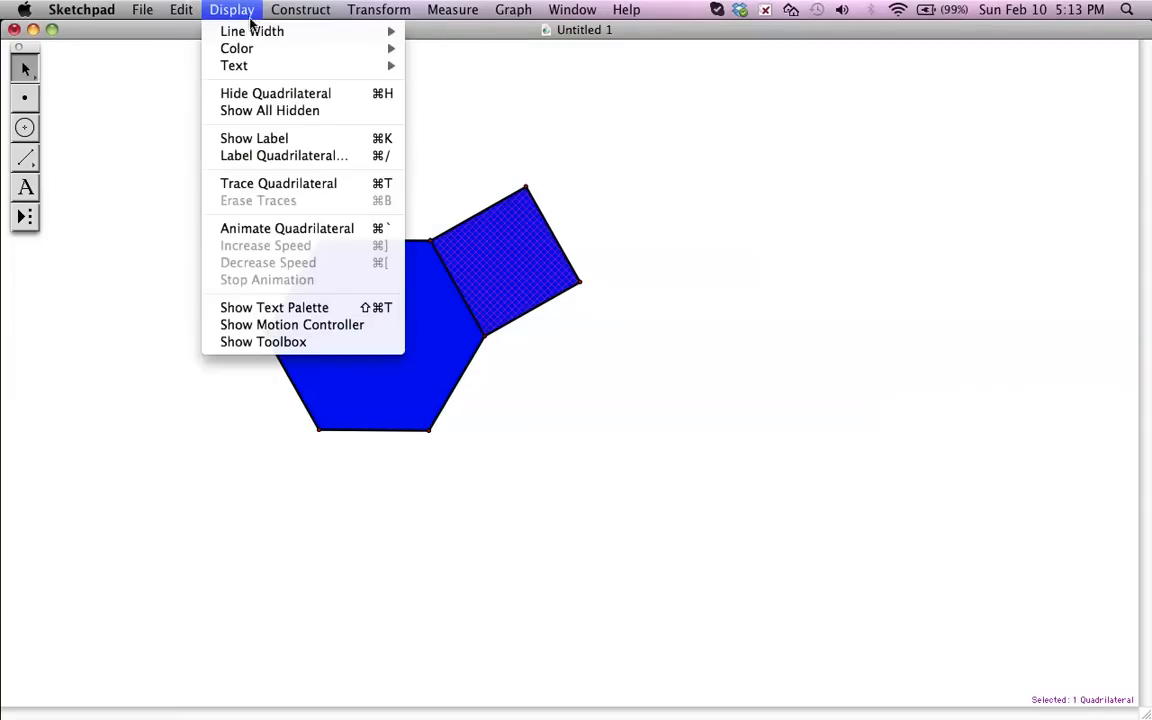
mouse_move(258, 50)
left_click(472, 76)
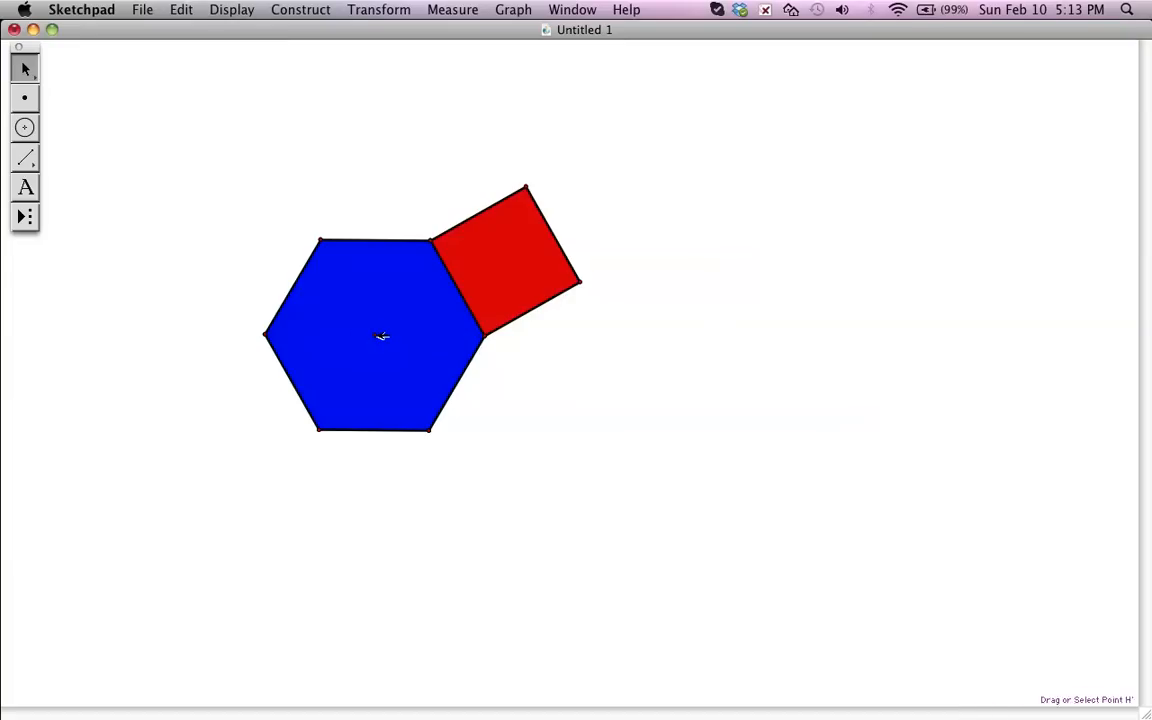
- Rotate the red square's interior, three outer sides and two outer corners by 60° about the hexagon's center point
left_click(519, 248)
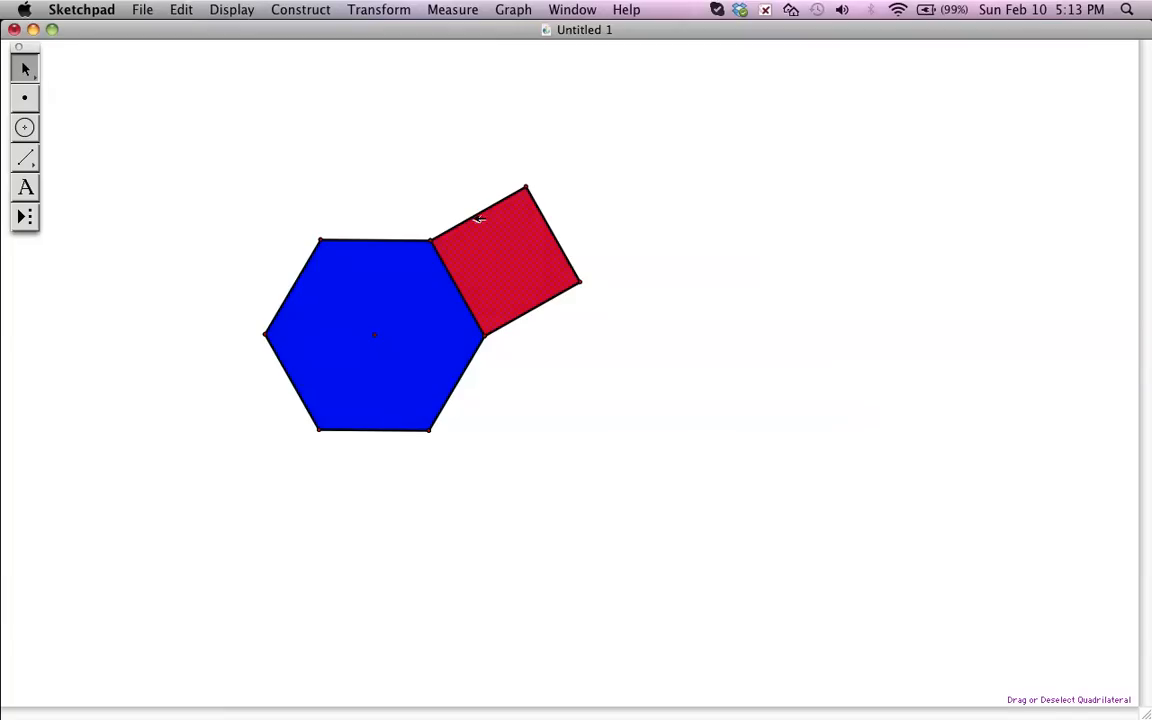
left_click(508, 206)
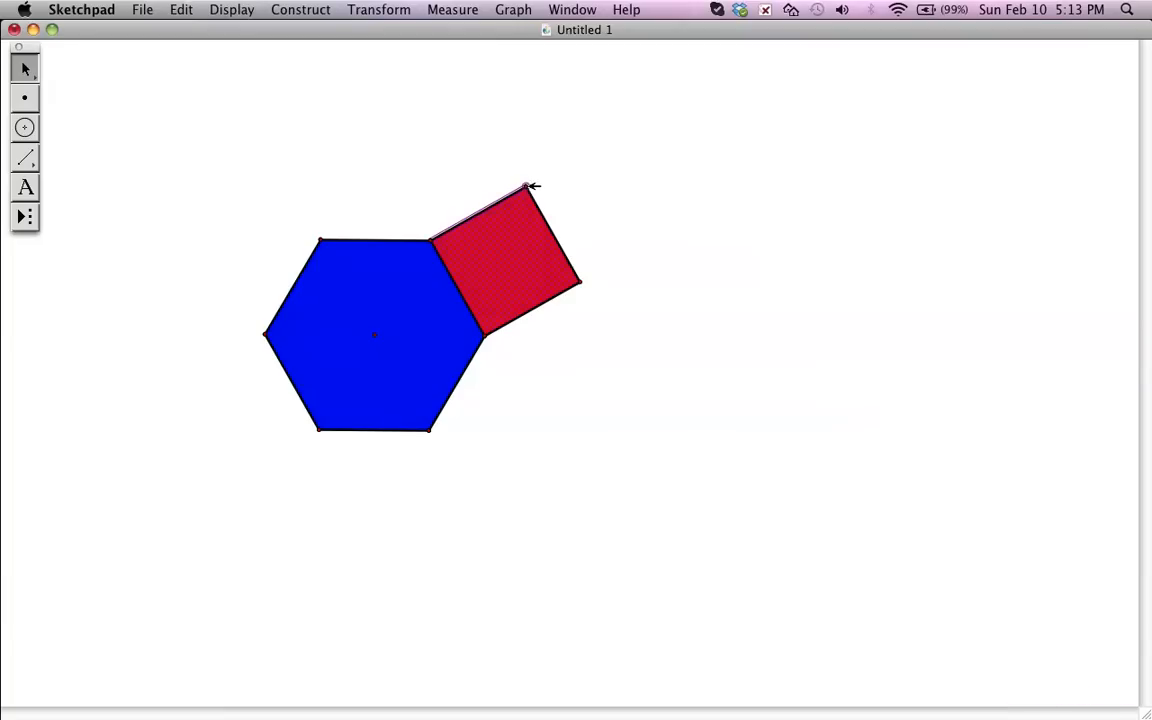
left_click(557, 240)
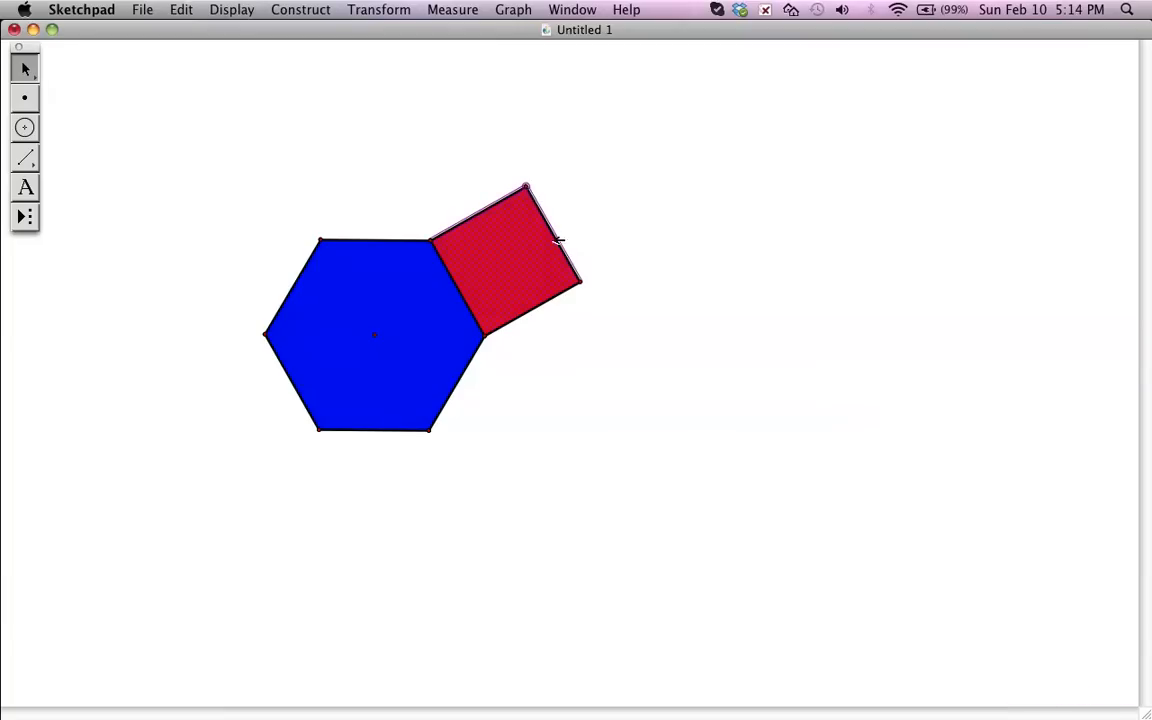
left_click(557, 295)
double_click(375, 335)
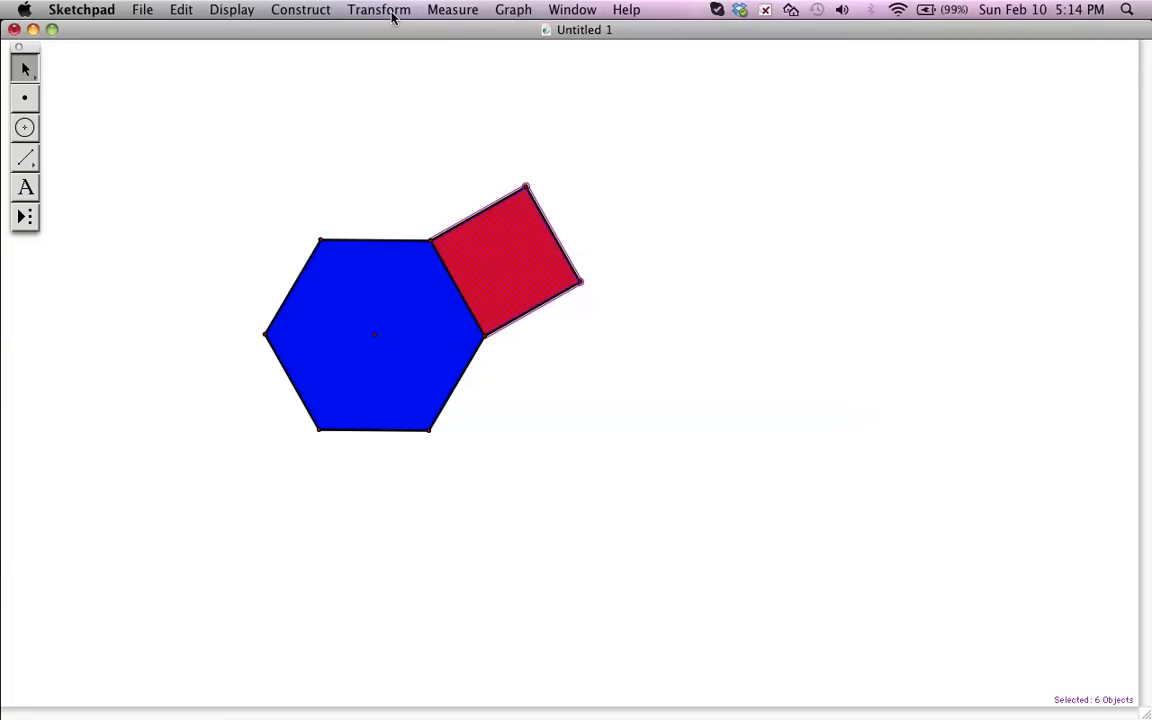
left_click(360, 12)
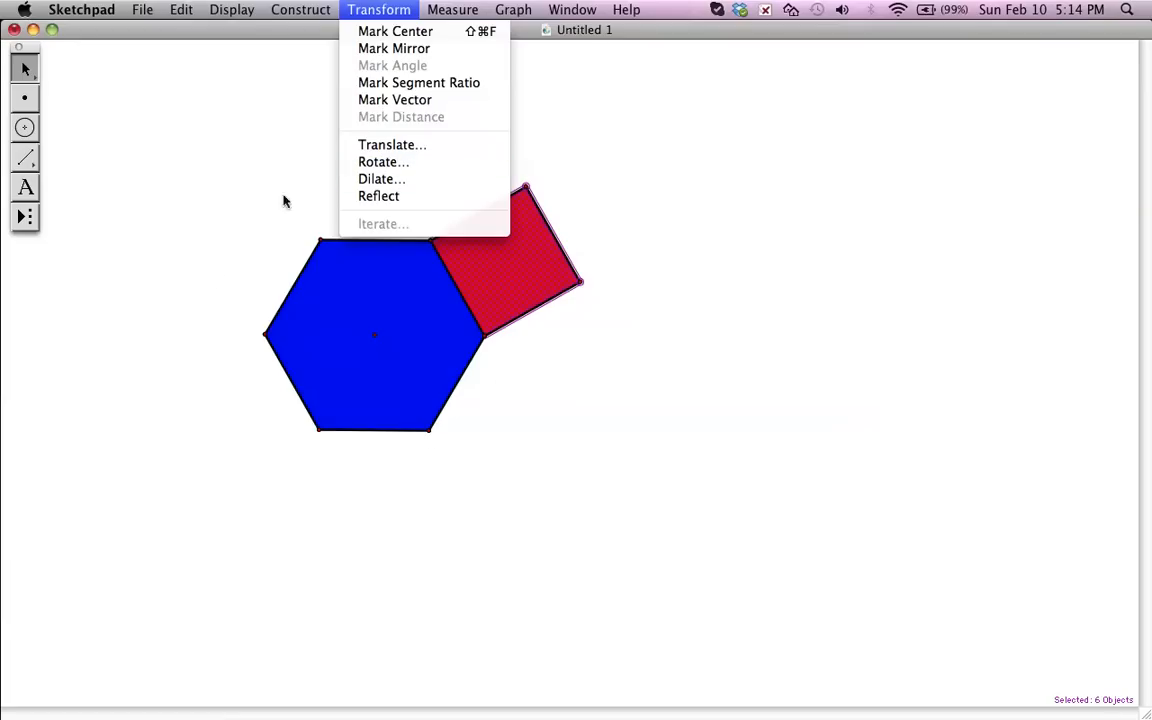
left_click(386, 164)
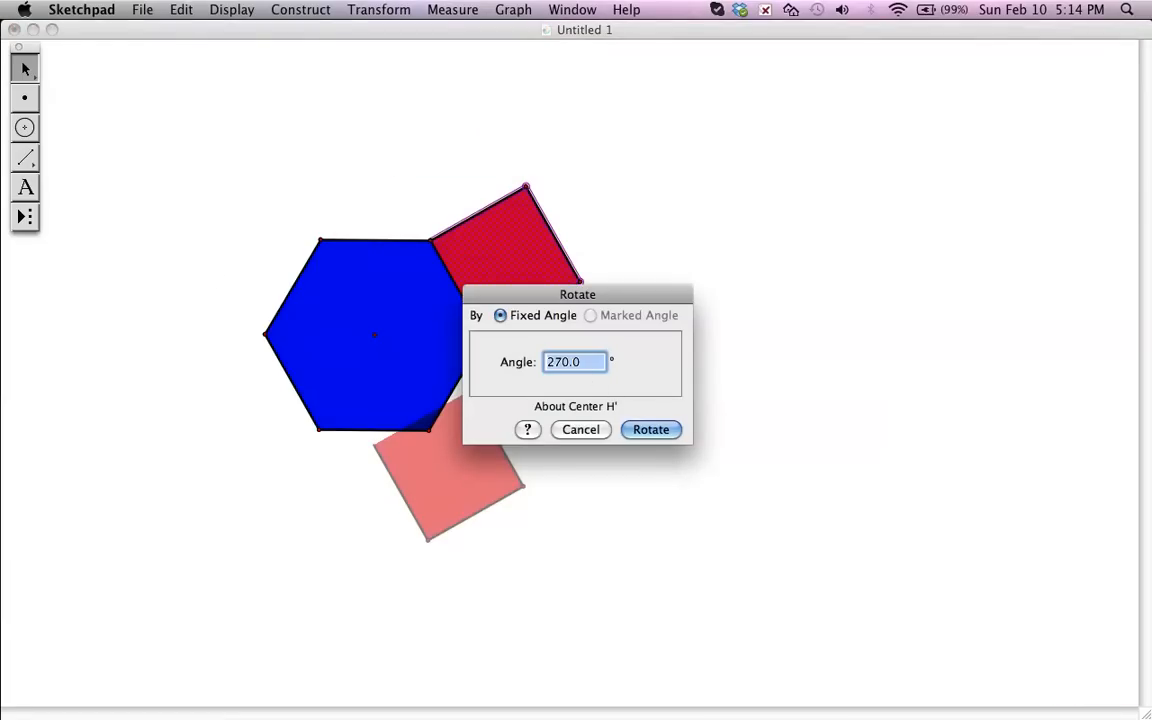
type("60")
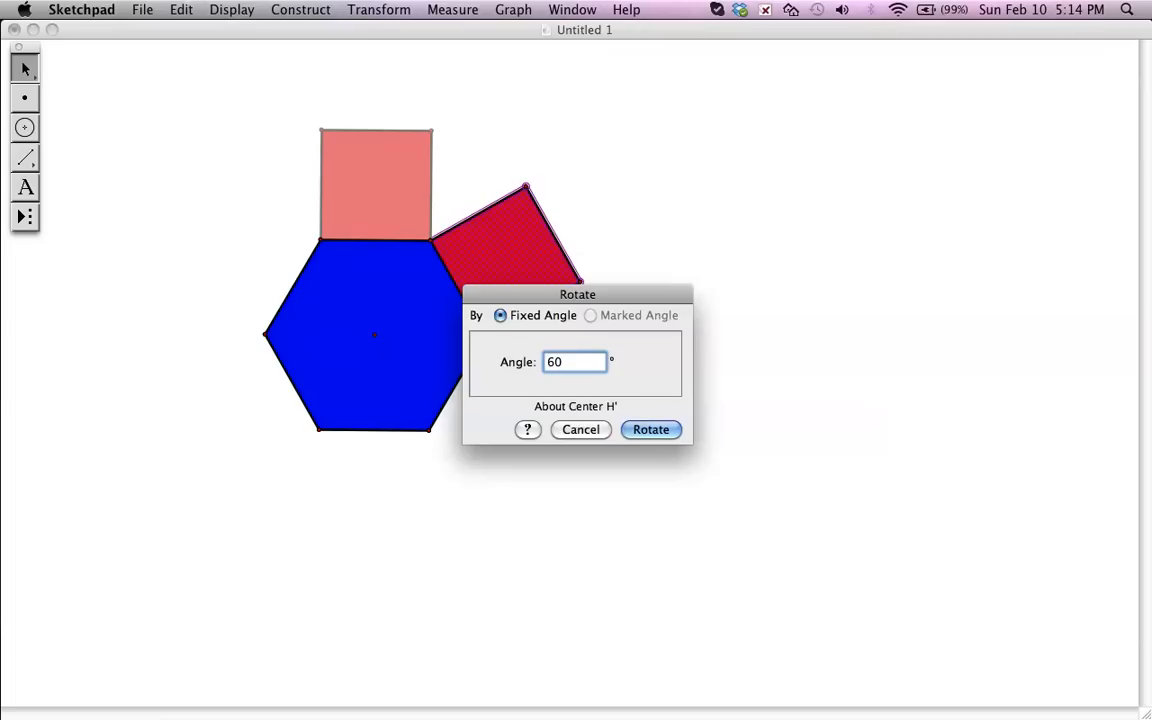
left_click(647, 433)
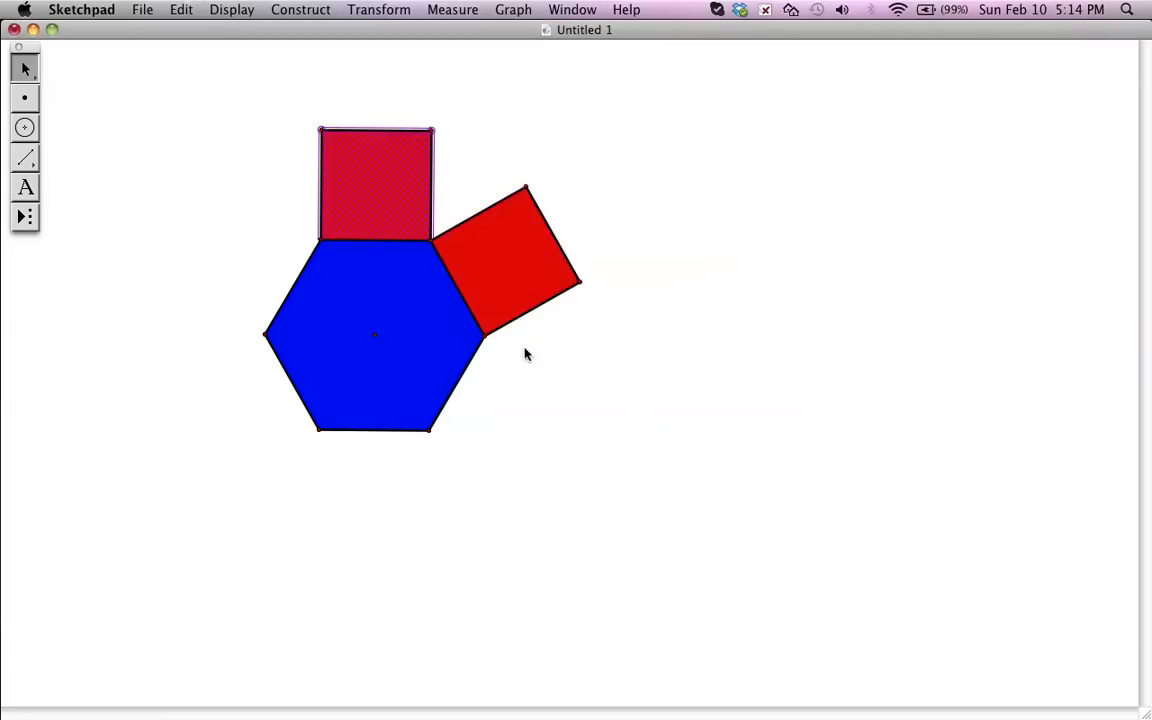
- Rotate the newest square by 60° about the hexagon's center twice, adding squares on the upper-left and lower-left sides
left_click(384, 11)
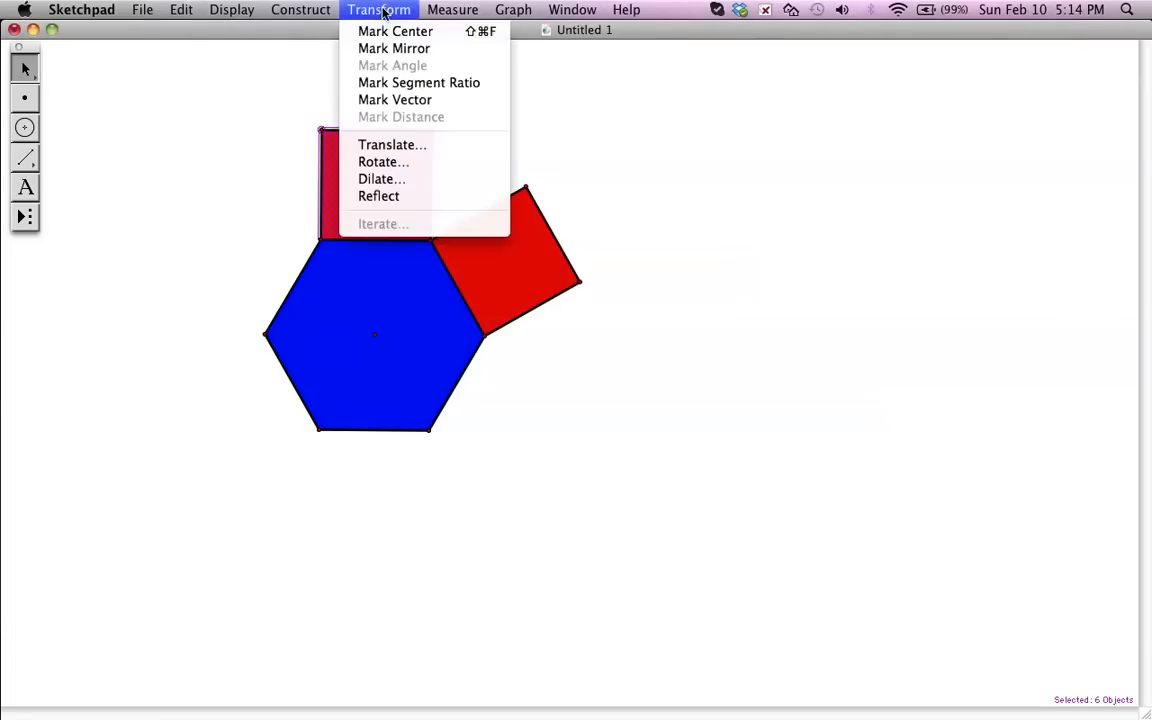
left_click(390, 163)
left_click(652, 430)
left_click(362, 12)
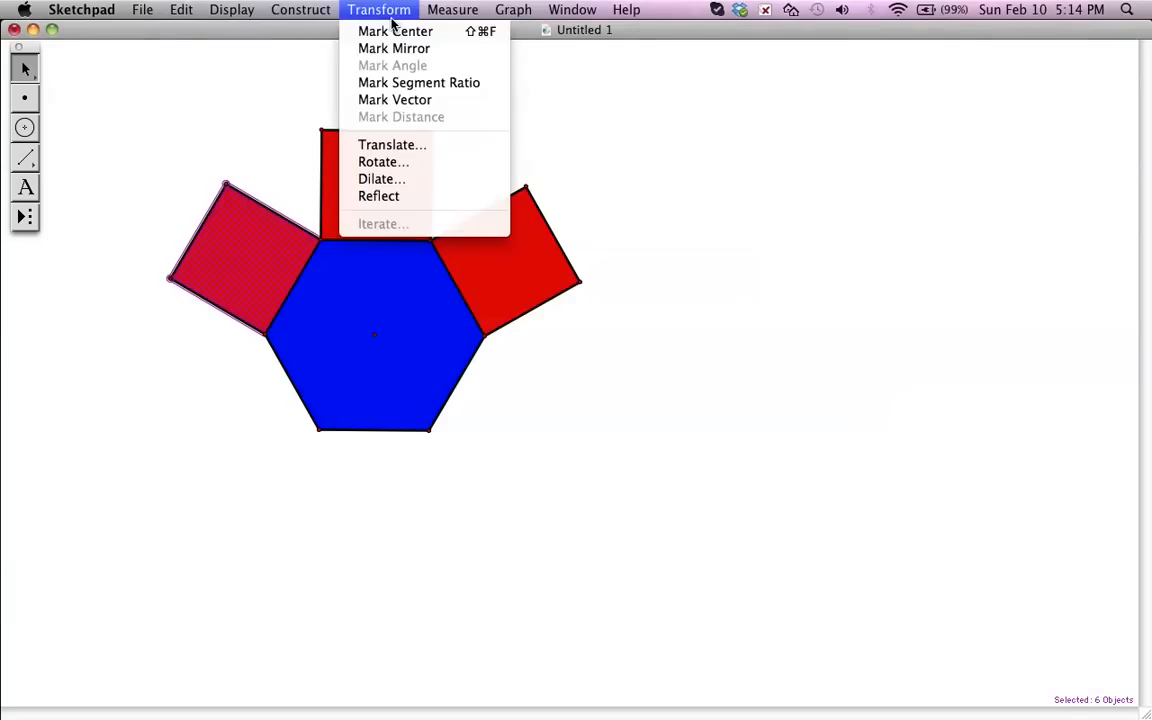
left_click(390, 163)
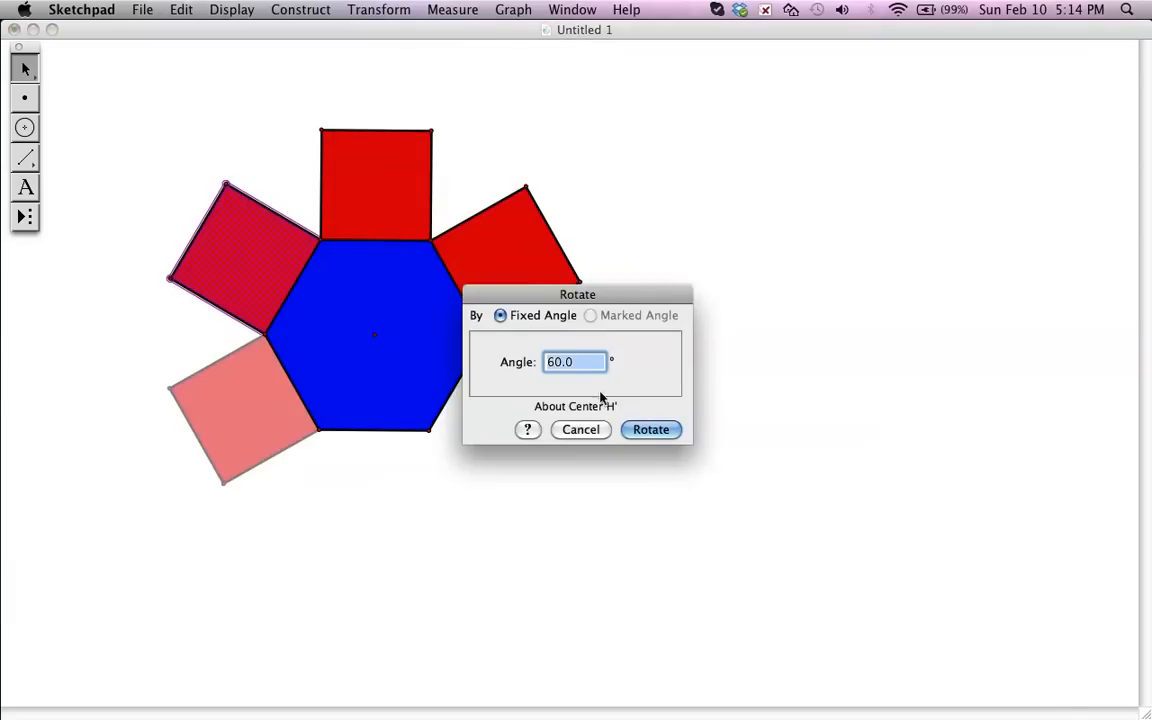
left_click(648, 431)
- Rotate the lower-left square by 60° about the center twice in succession, adding the bottom and lower-right squares, and deselect
left_click(378, 12)
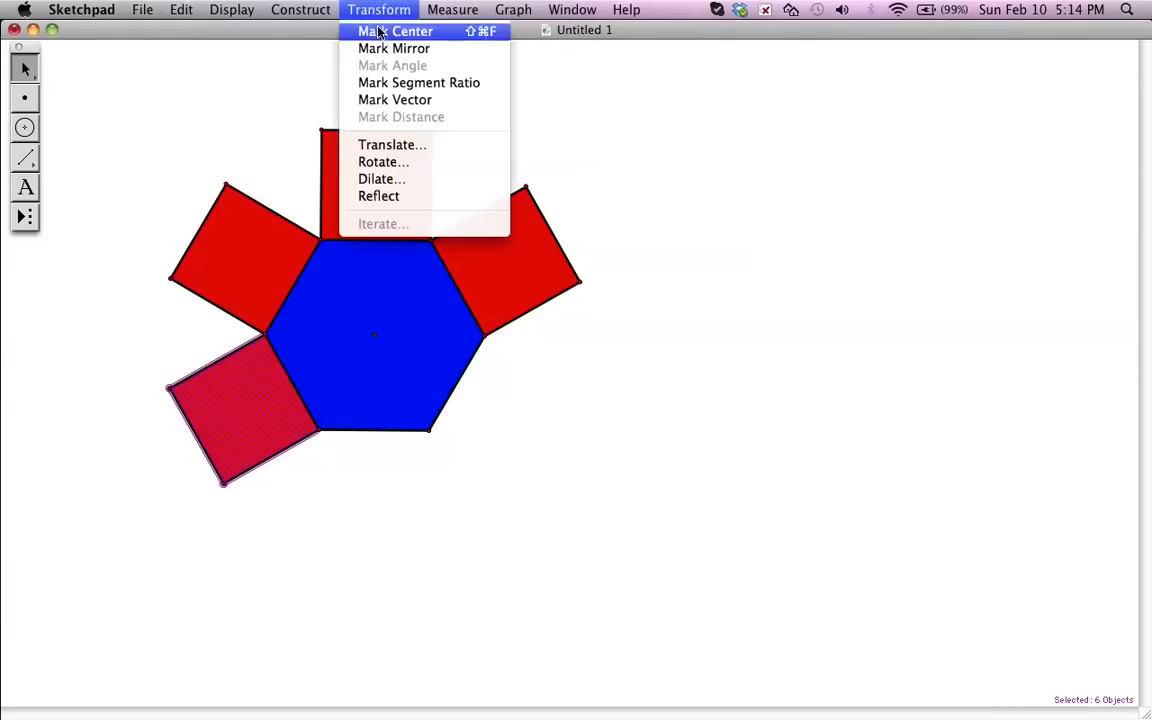
left_click(393, 167)
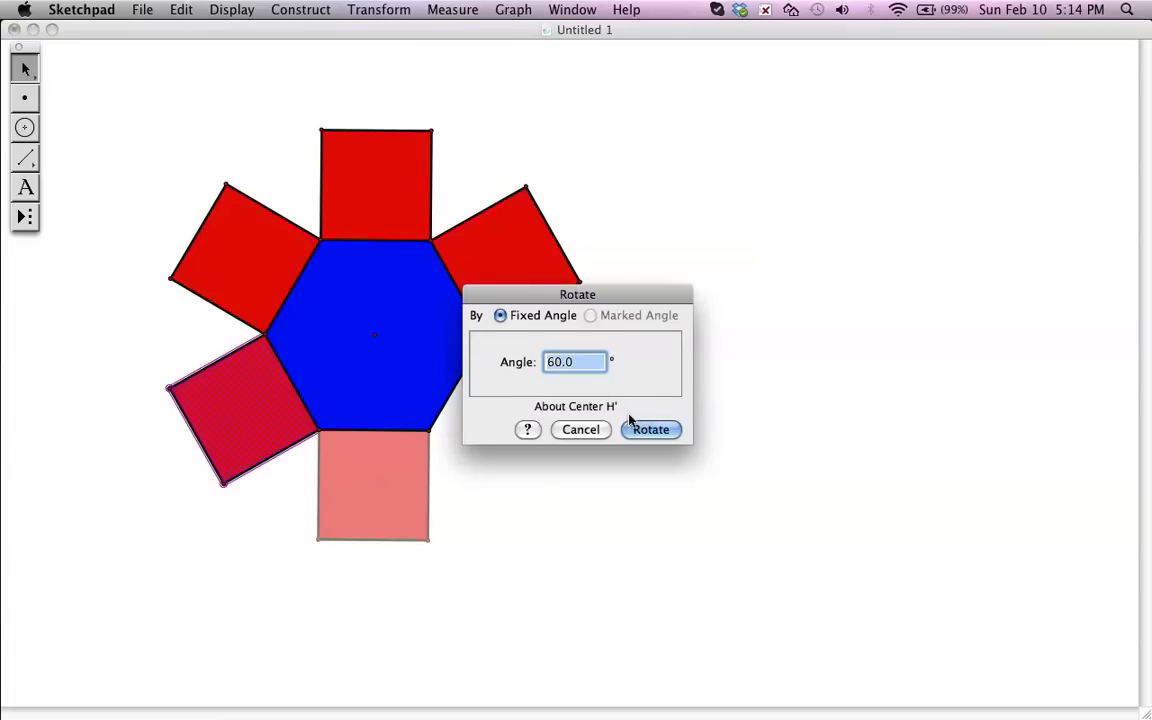
key("Return")
left_click(380, 12)
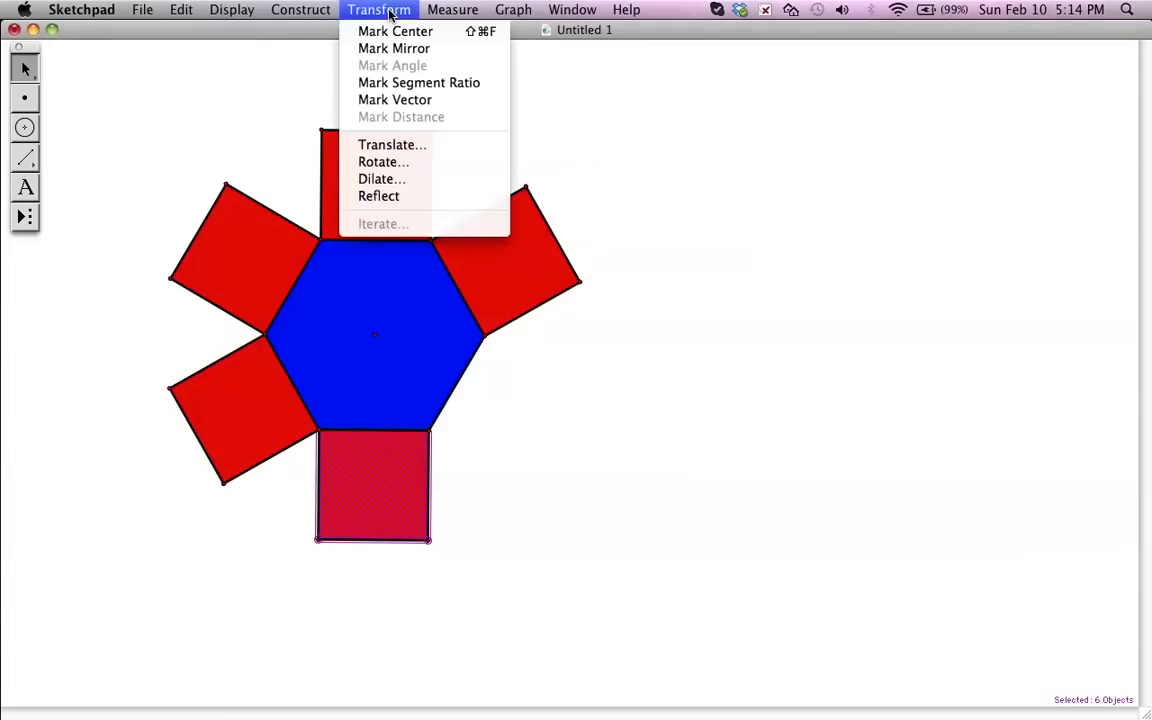
left_click(418, 165)
left_click(654, 429)
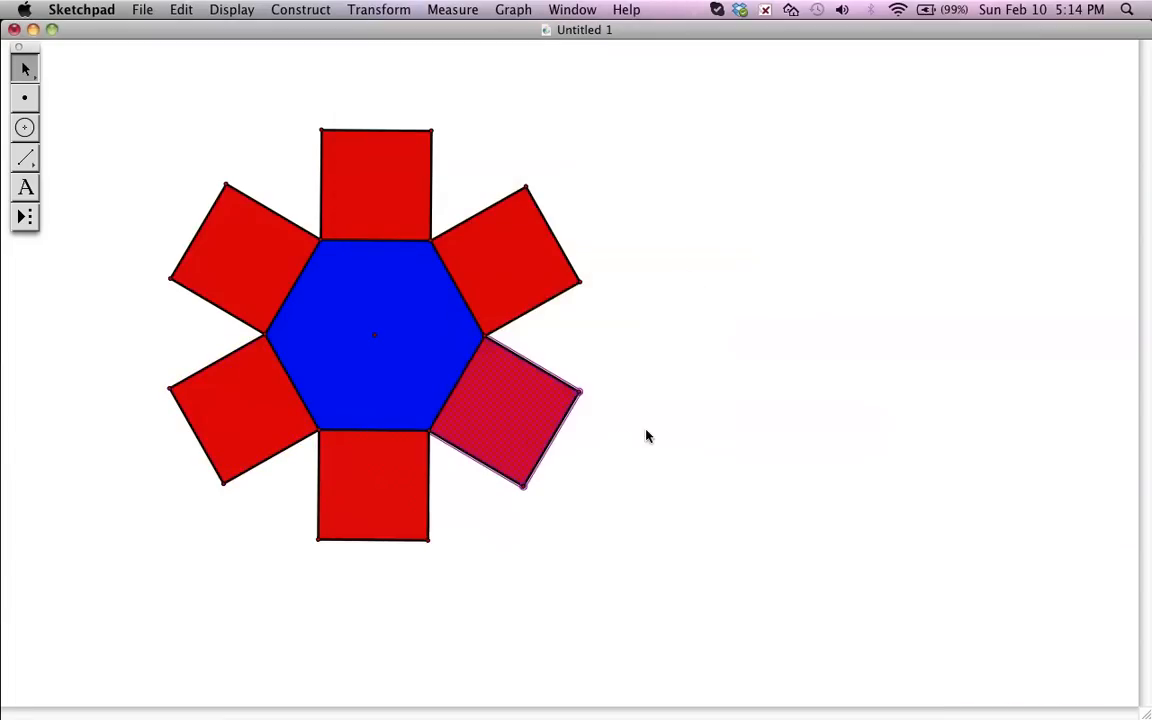
left_click(658, 360)
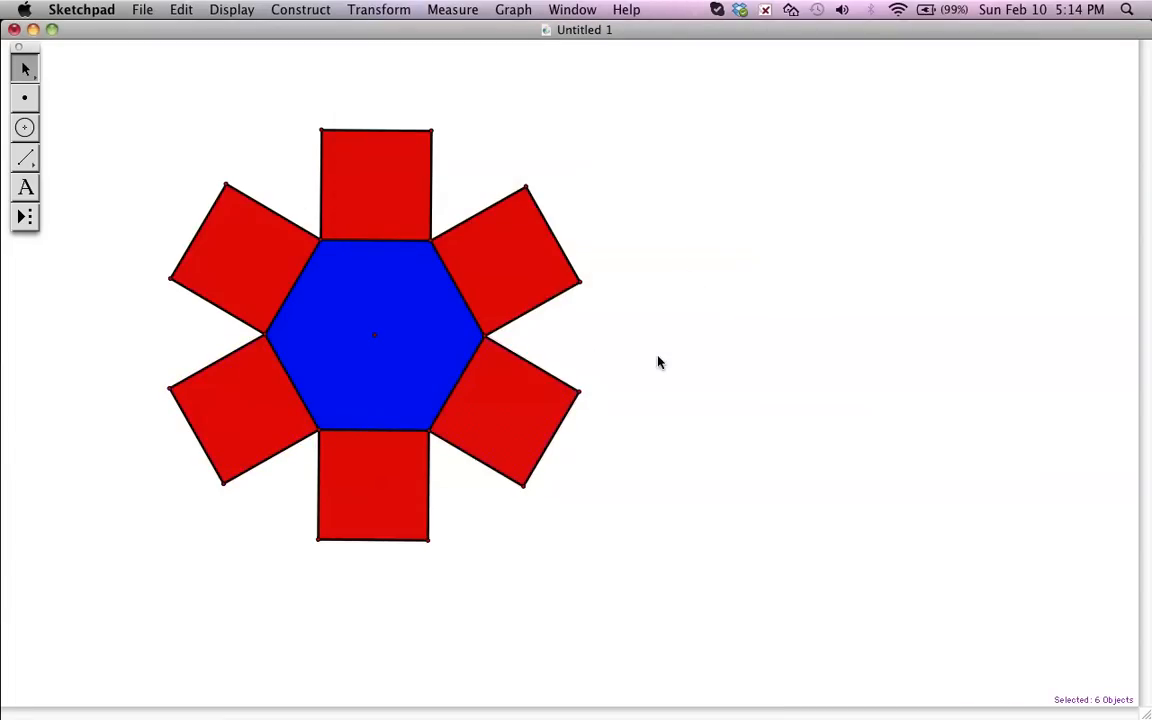
- Construct segments joining the bottom square's two outer corners to the nearest outer corners of the lower-left and lower-right squares, then deselect
scroll(686, 372, "down", 1)
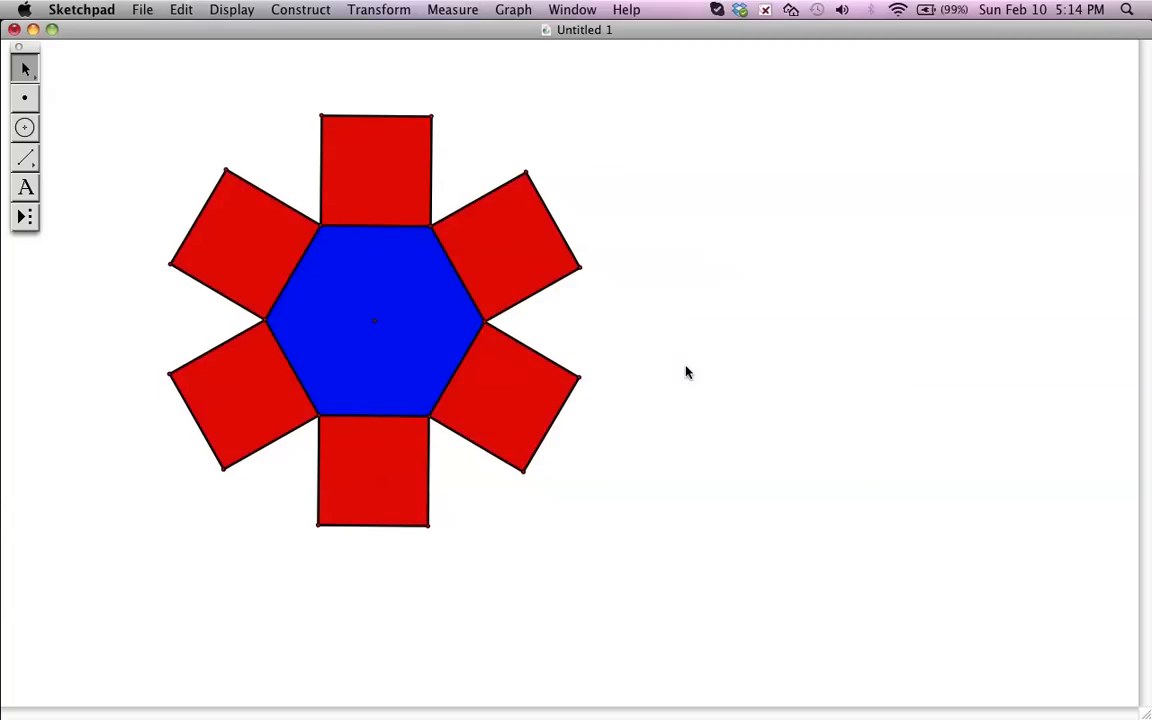
scroll(686, 372, "down", 1)
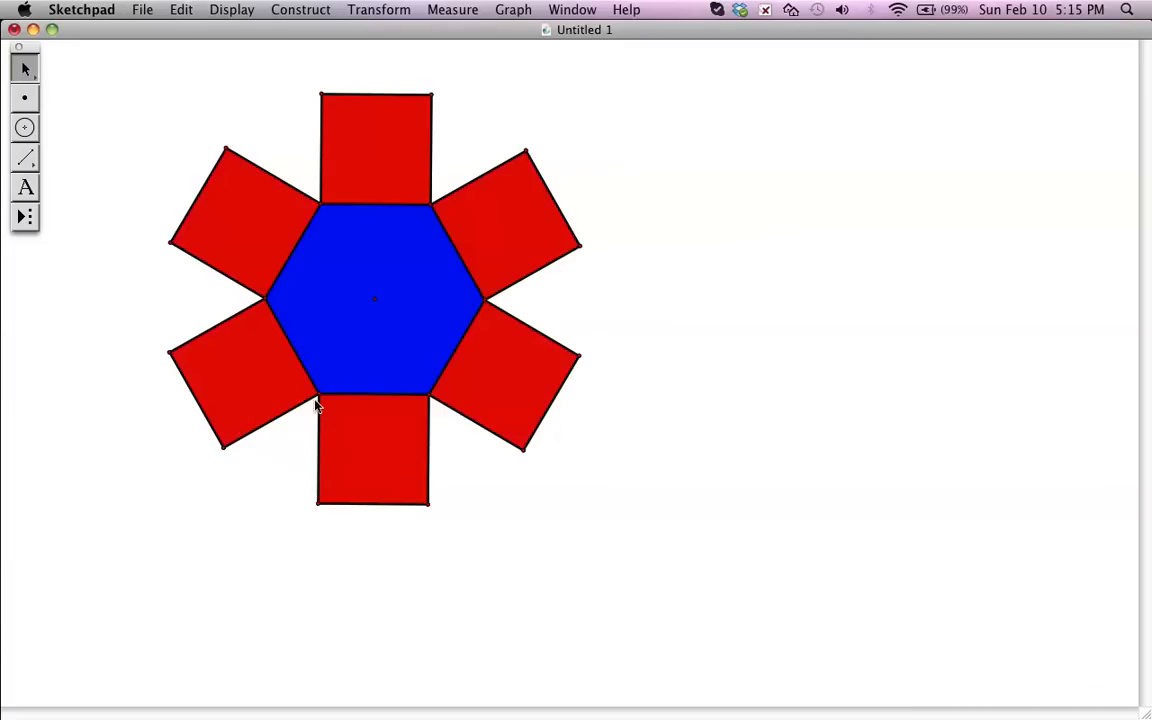
left_click(223, 447)
key("super+l")
left_click(437, 509)
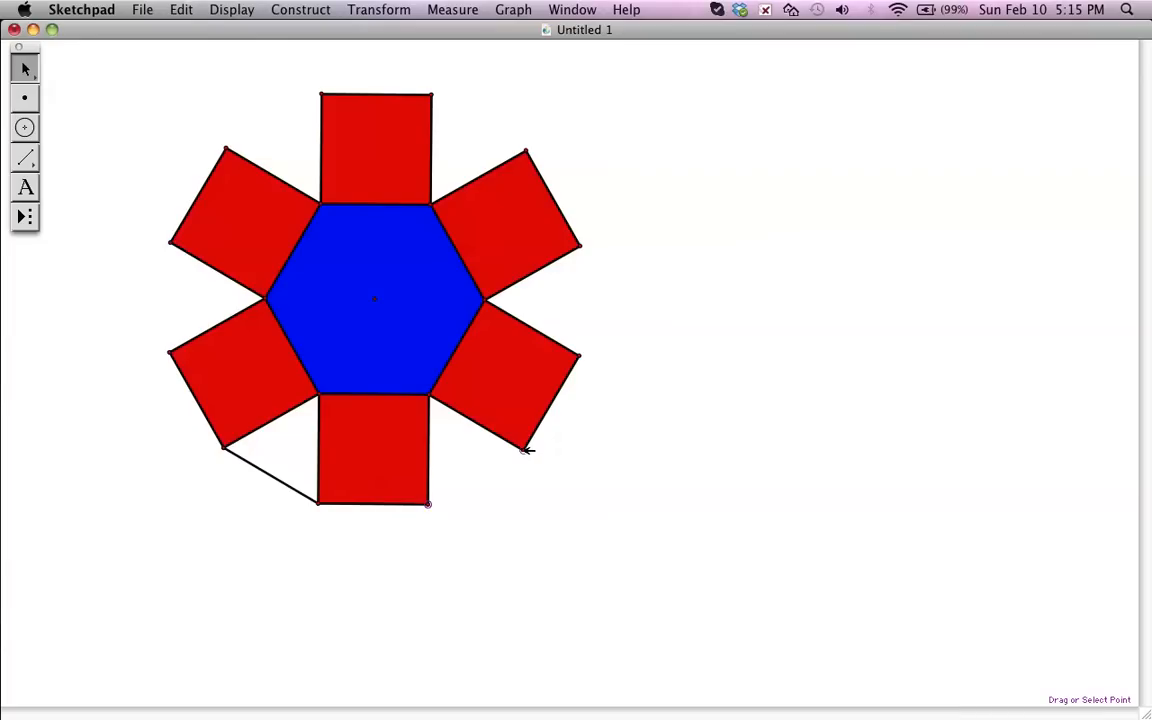
key("super+l")
left_click(555, 420)
- Construct segments between neighboring squares' outer corners to close the right and upper-right gaps
left_click(582, 352)
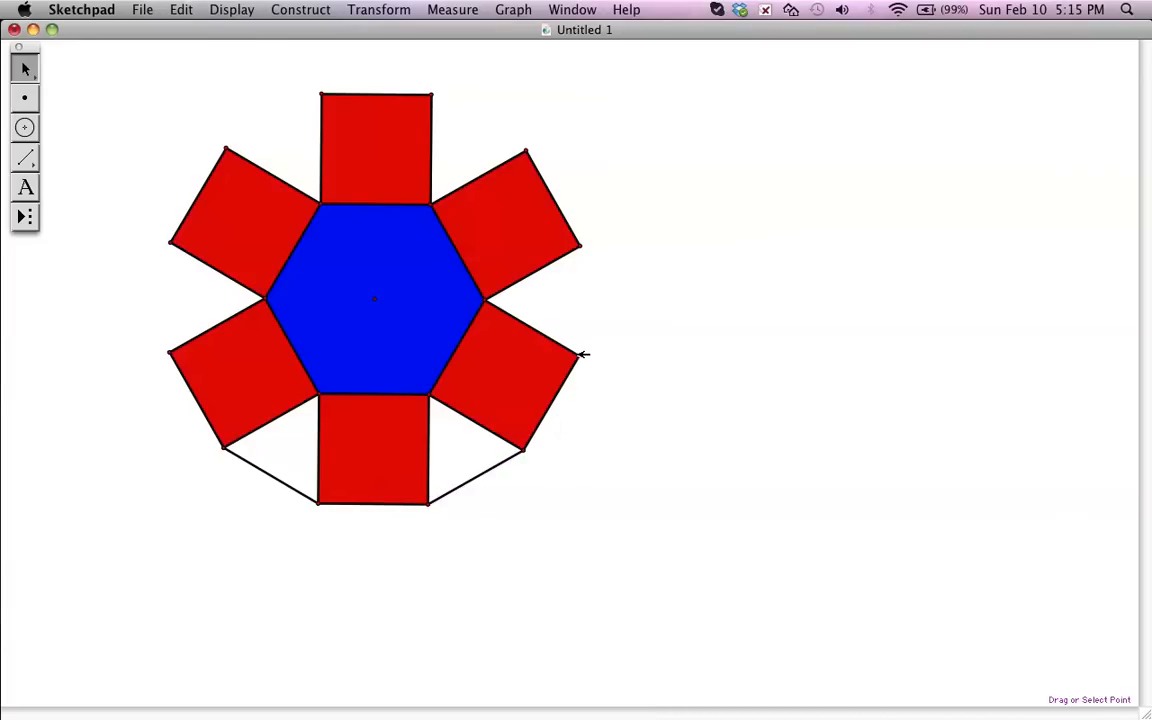
left_click(582, 243)
key("super+l")
left_click(527, 122)
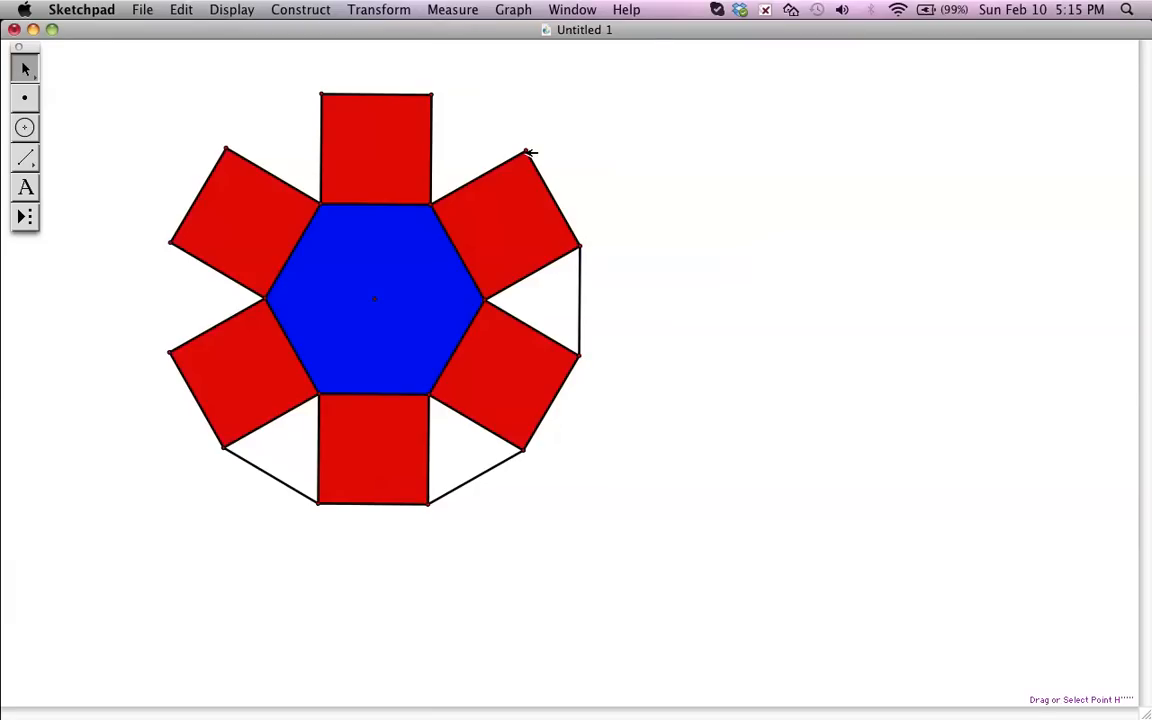
left_click(527, 150)
left_click(432, 94)
key("super+l")
left_click(338, 82)
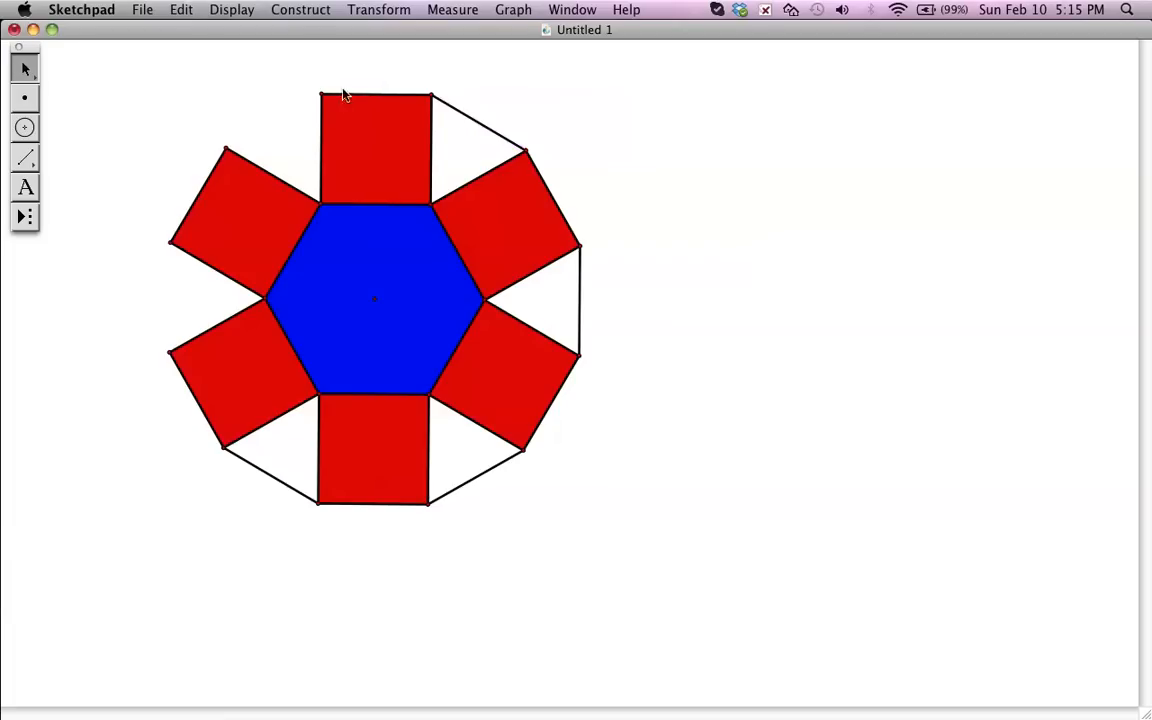
- Construct segments between neighboring squares' outer corners to close the upper-left and left gaps
left_click(322, 94)
left_click(227, 148)
key("super+l")
left_click(146, 202)
left_click(171, 242)
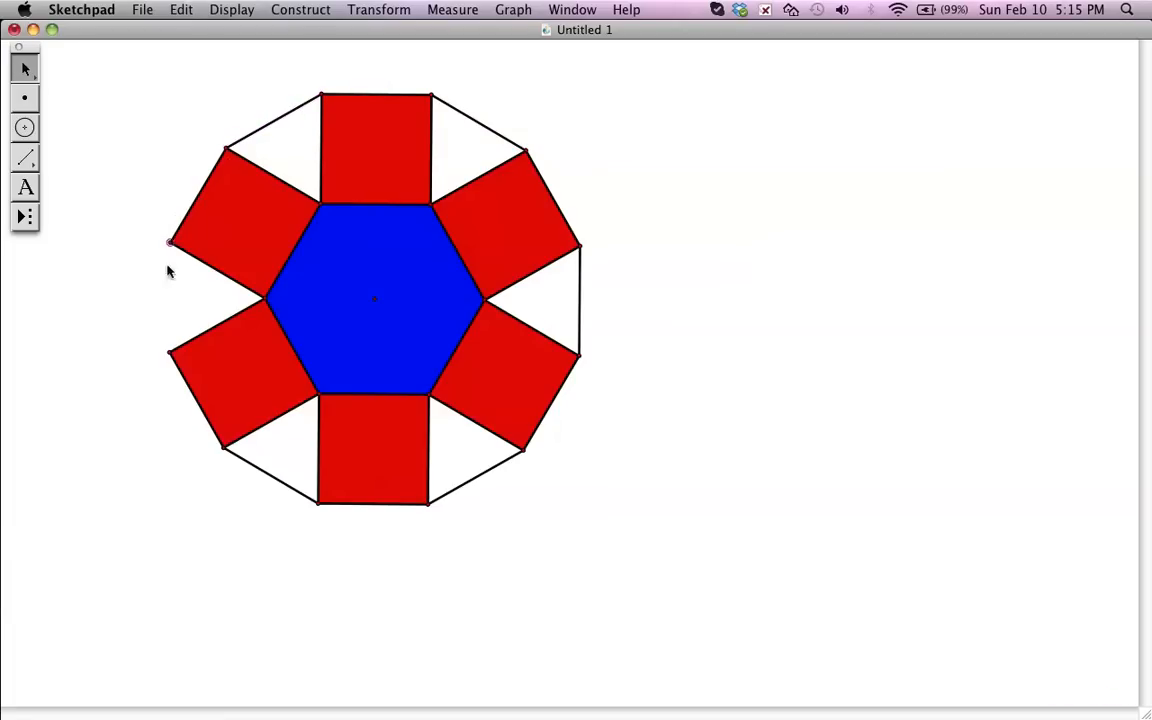
left_click(172, 353)
key("super+l")
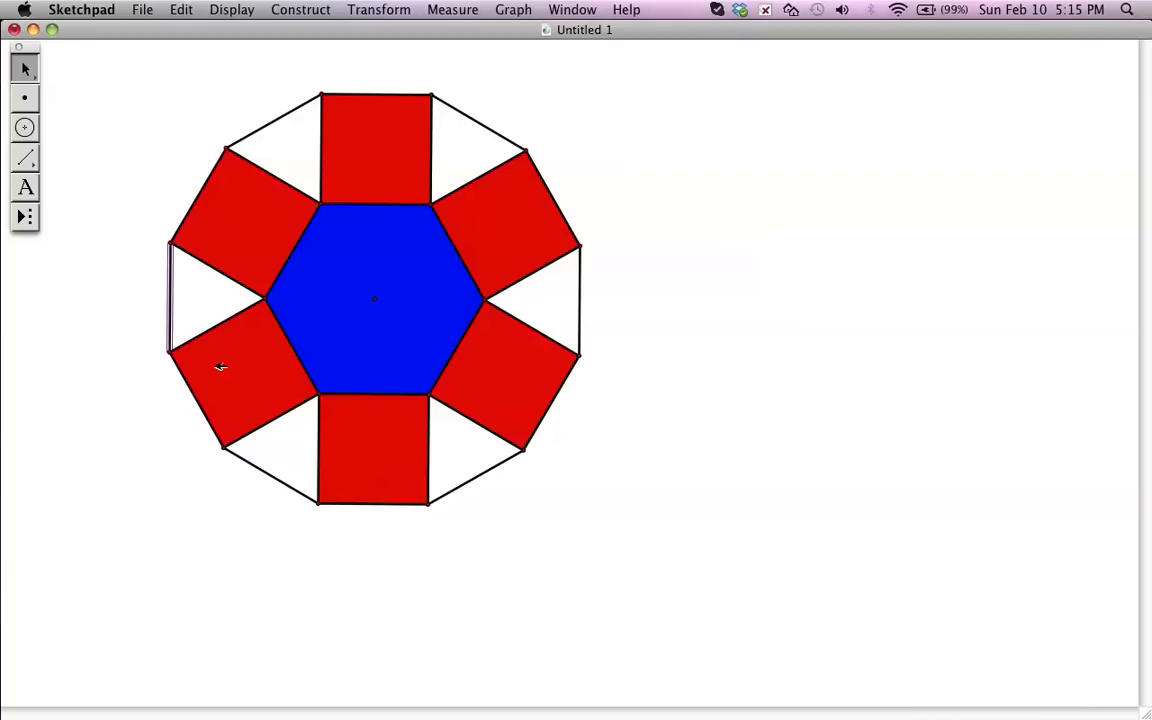
left_click(116, 317)
- Construct the triangle interior in the left gap from its two outer corners and the hexagon's left vertex
left_click(172, 353)
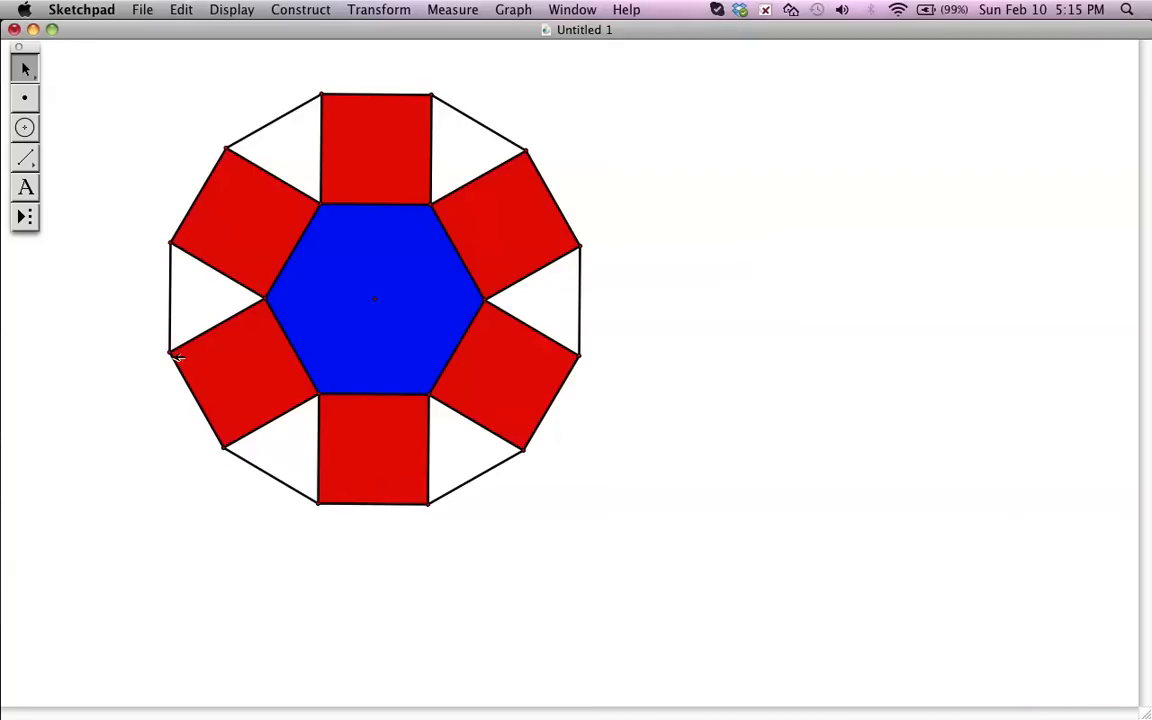
left_click(171, 242)
left_click(268, 299)
left_click(302, 12)
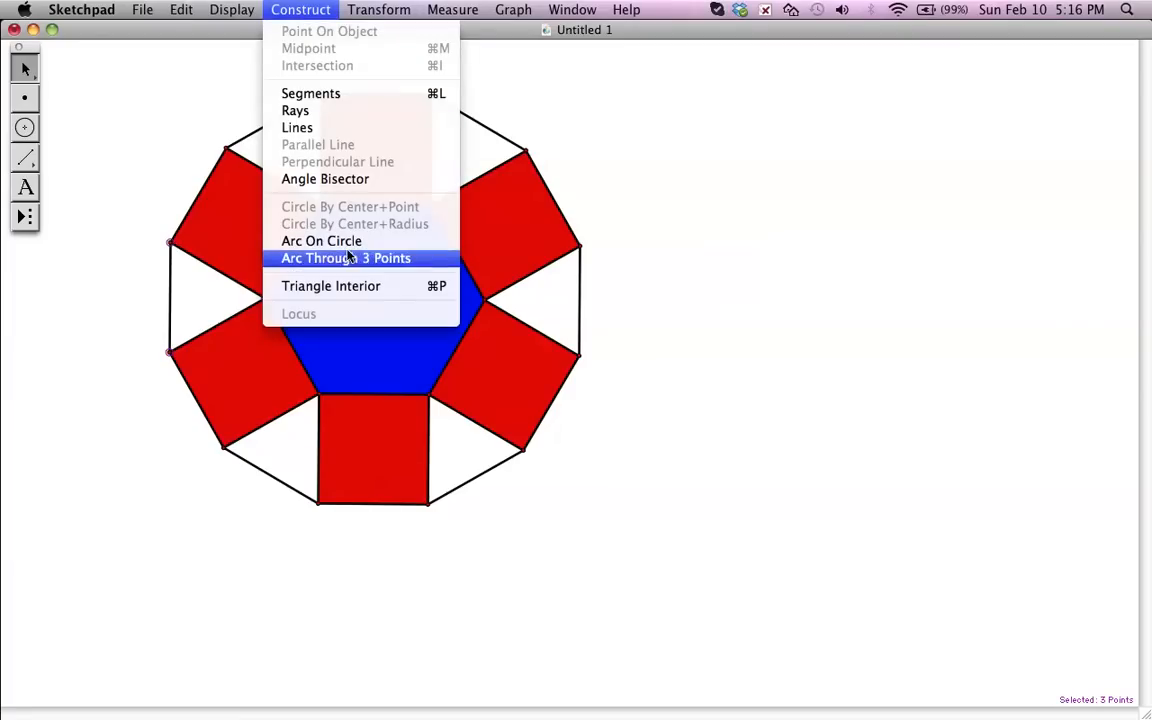
left_click(346, 287)
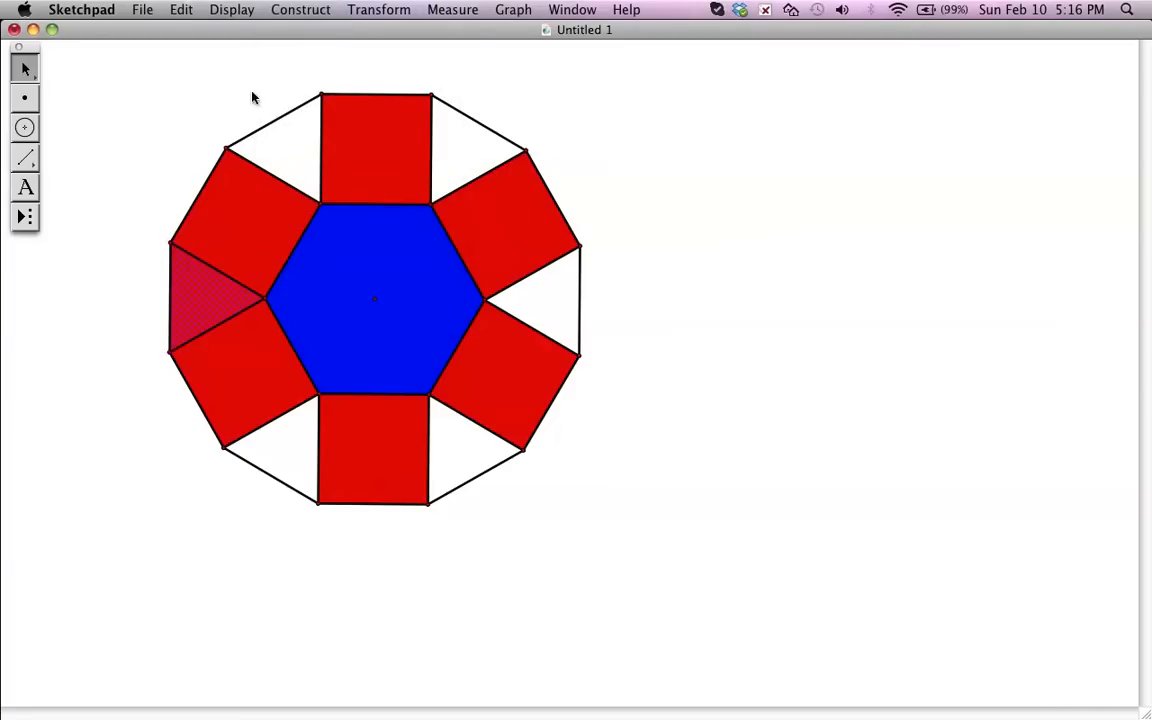
- Change the left triangle interior's color to yellow
left_click(181, 10)
mouse_move(232, 10)
mouse_move(240, 48)
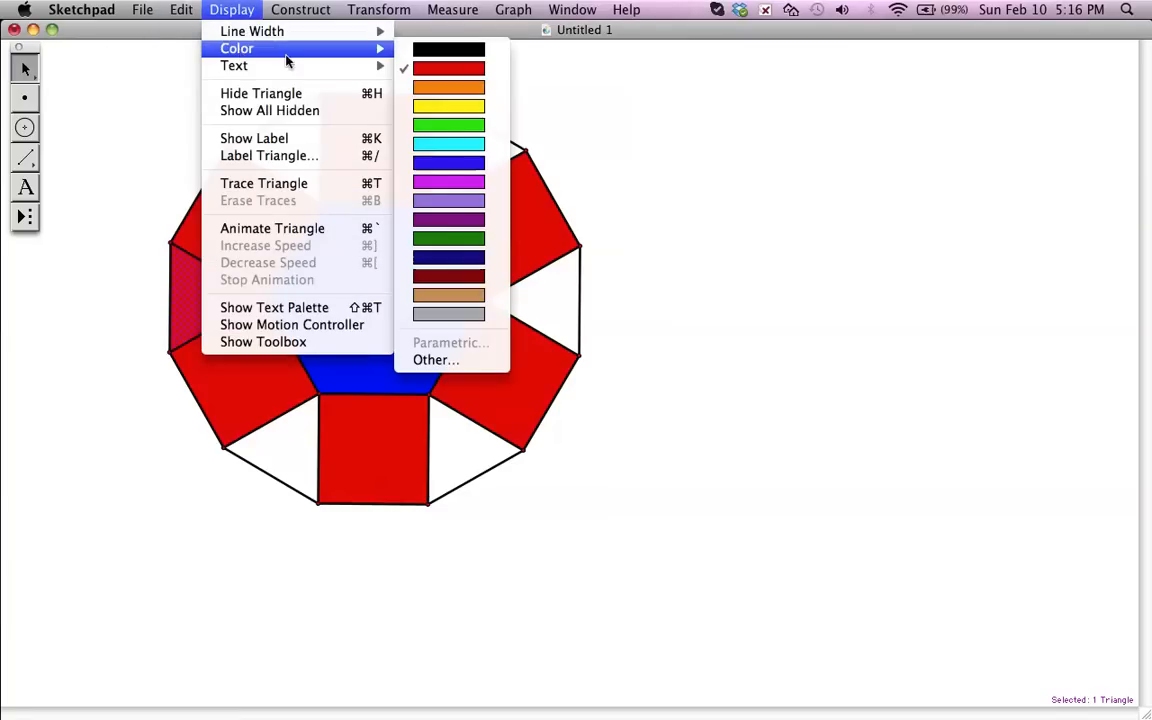
left_click(430, 110)
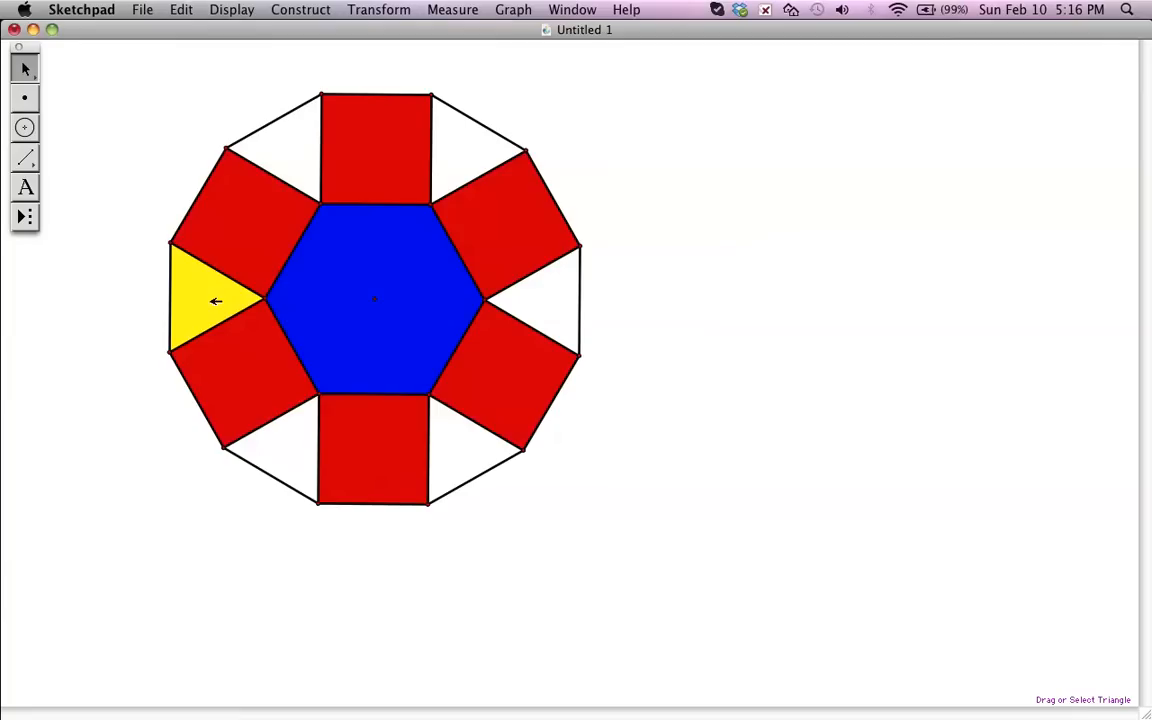
- Rotate the yellow triangle interior by 60° about the hexagon's center to fill the lower-left gap
left_click(216, 301)
left_click(216, 301)
left_click(375, 300)
left_click(203, 290)
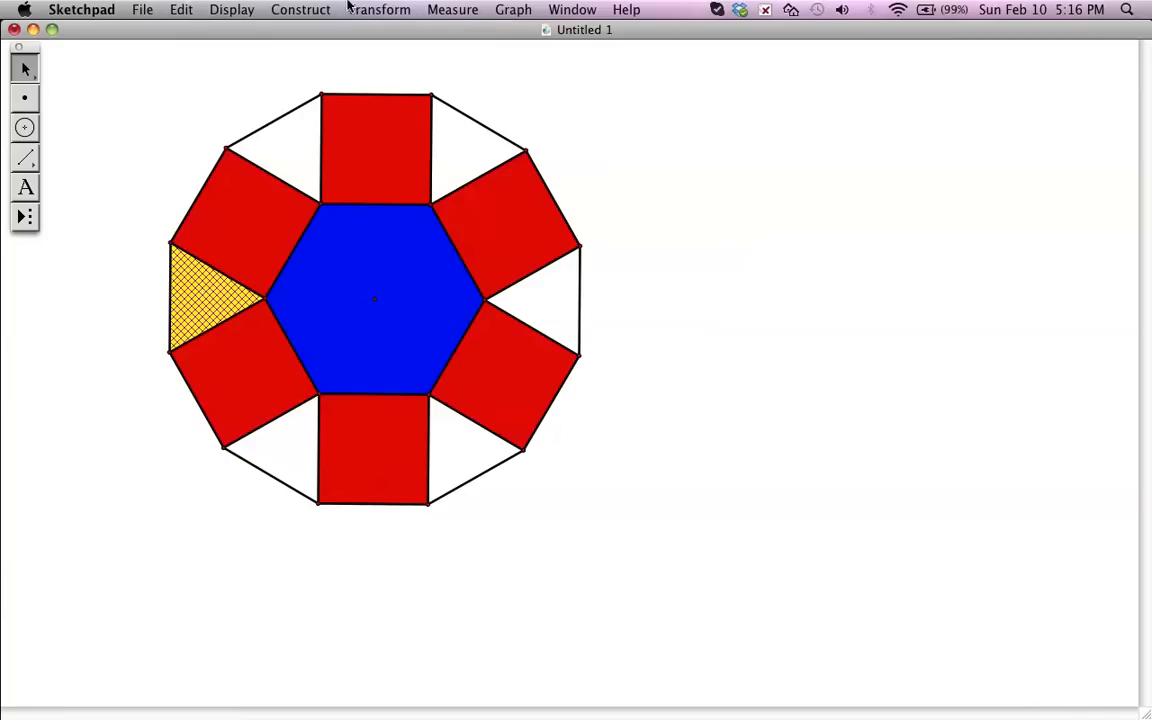
left_click(379, 9)
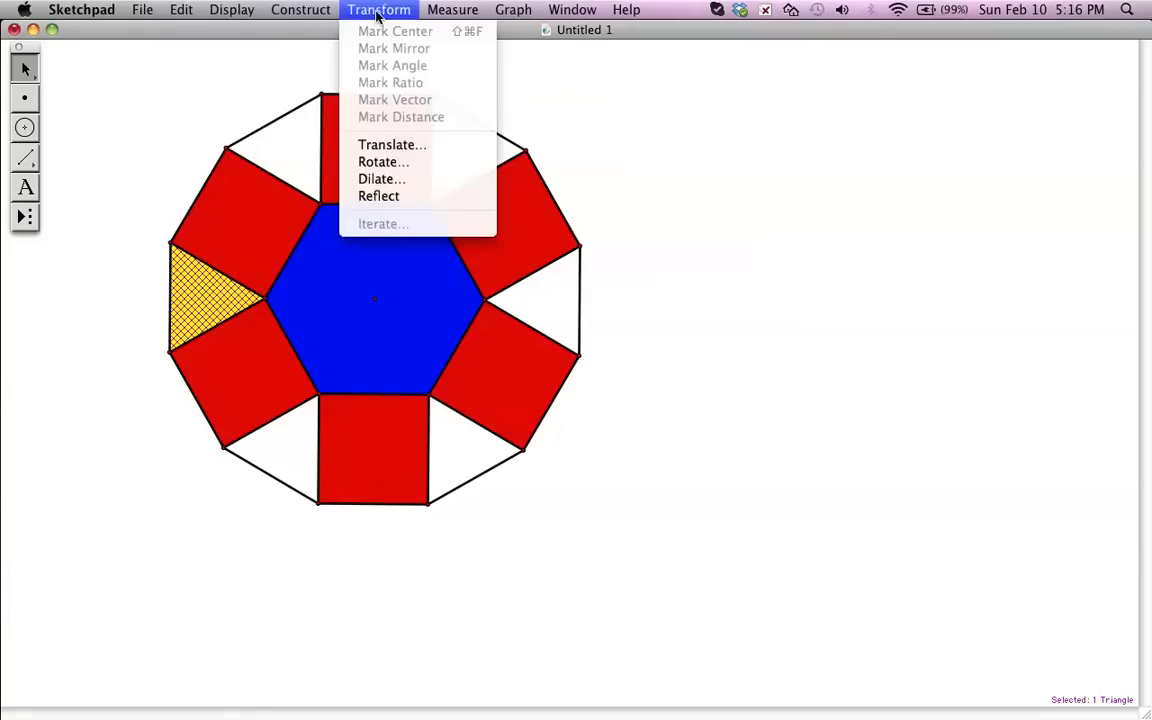
left_click(385, 162)
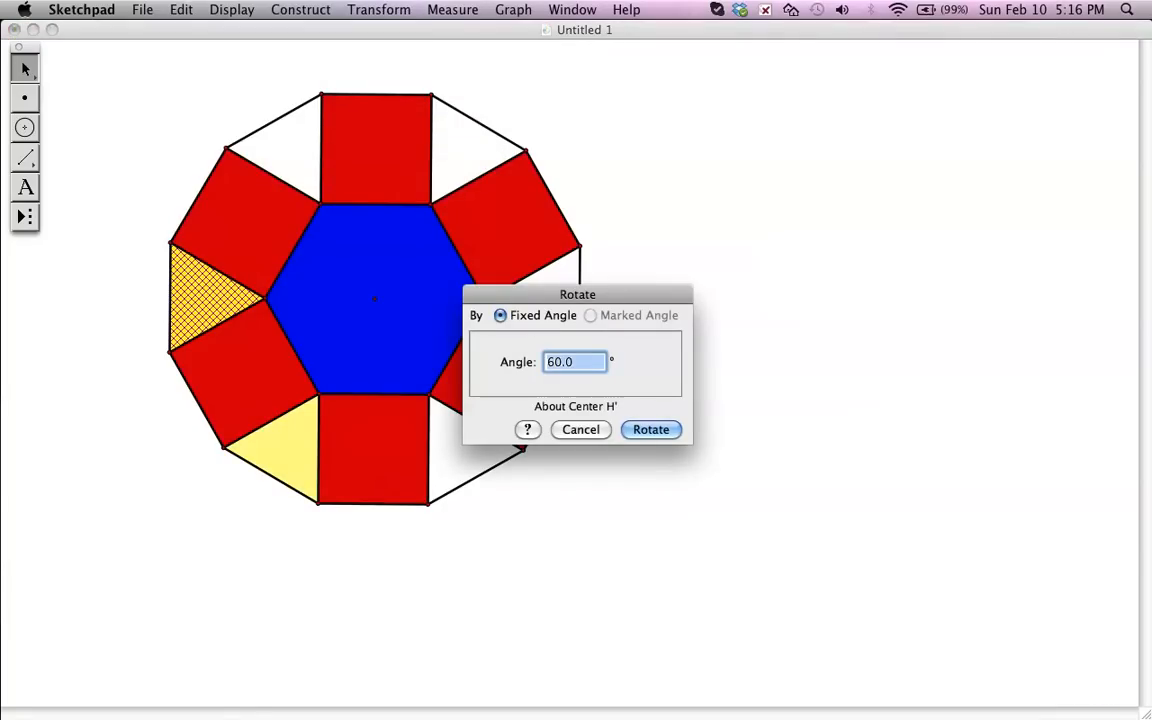
left_click(645, 432)
- Rotate the newest yellow triangle by 60° about the center twice in succession, filling the lower-right and right gaps
left_click(379, 10)
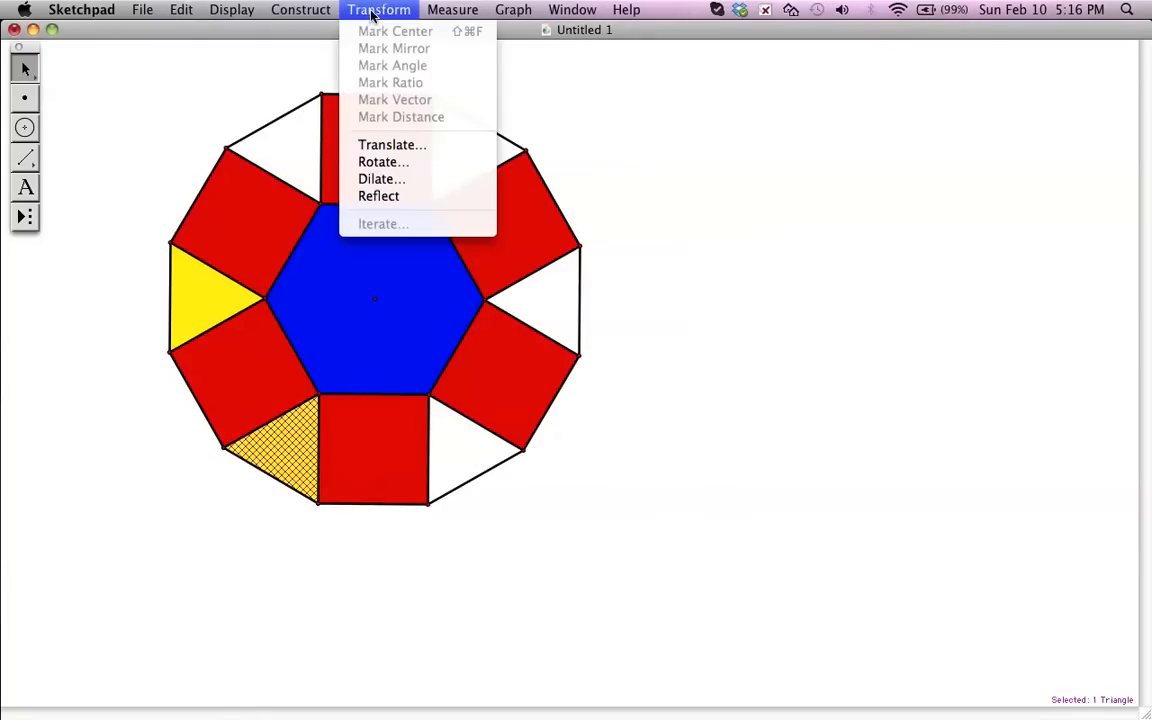
left_click(380, 162)
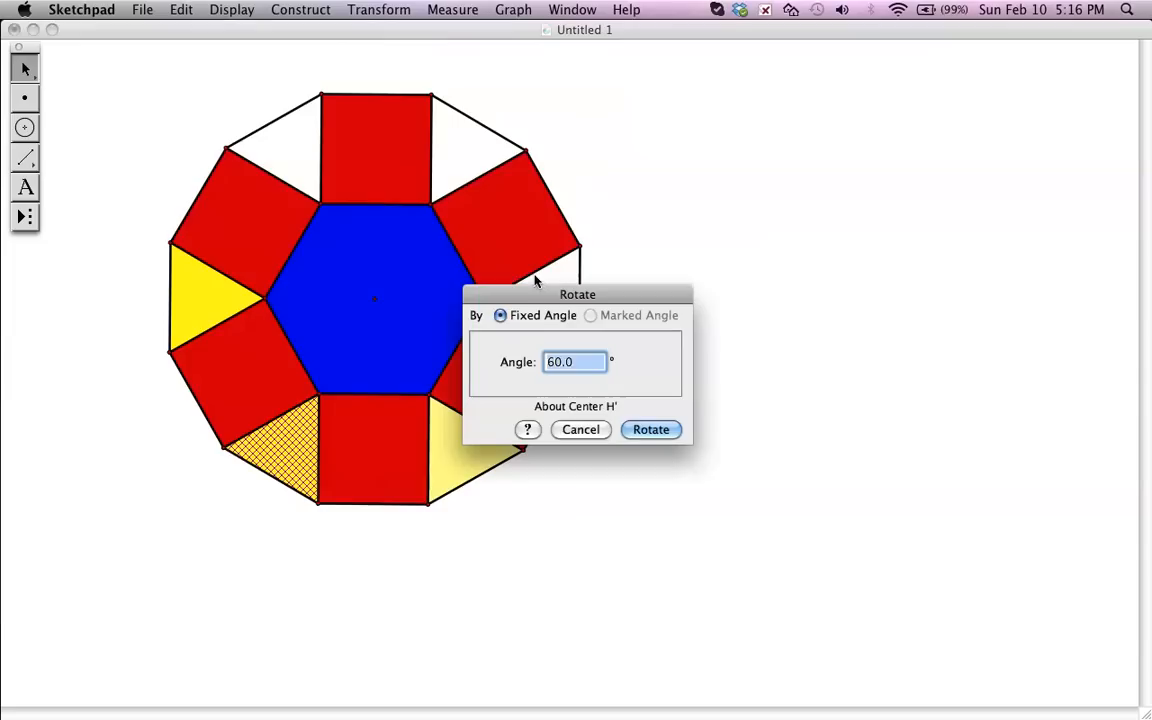
left_click(637, 431)
left_click(292, 12)
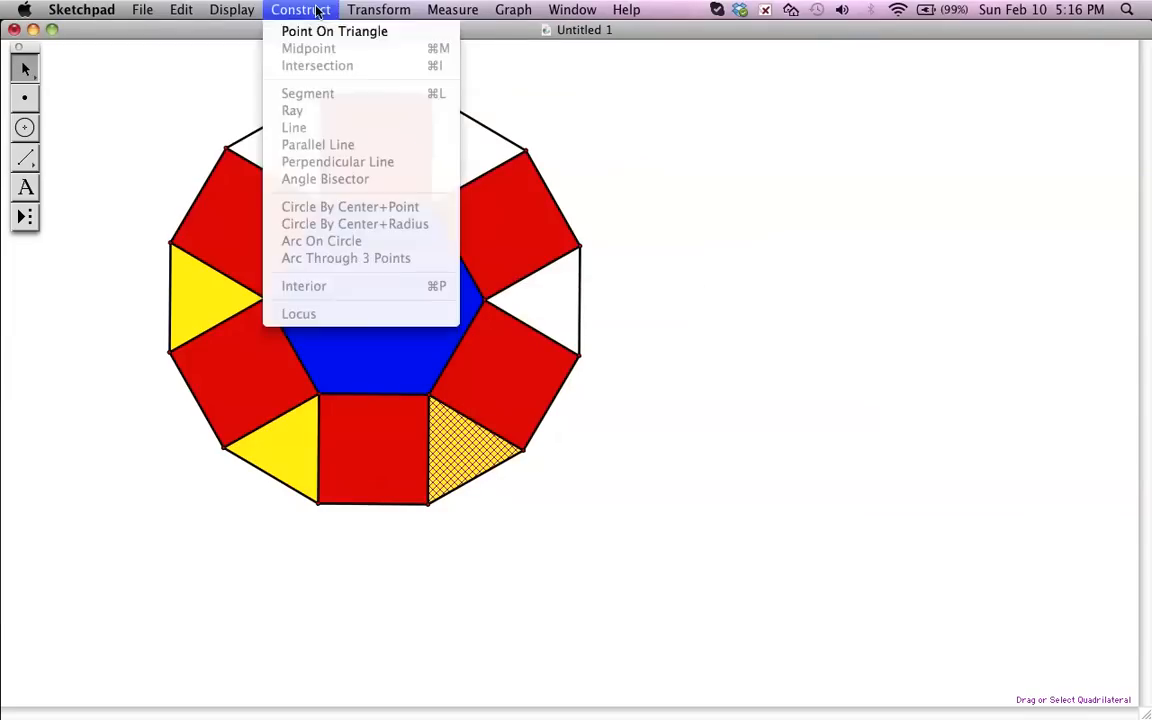
left_click(385, 162)
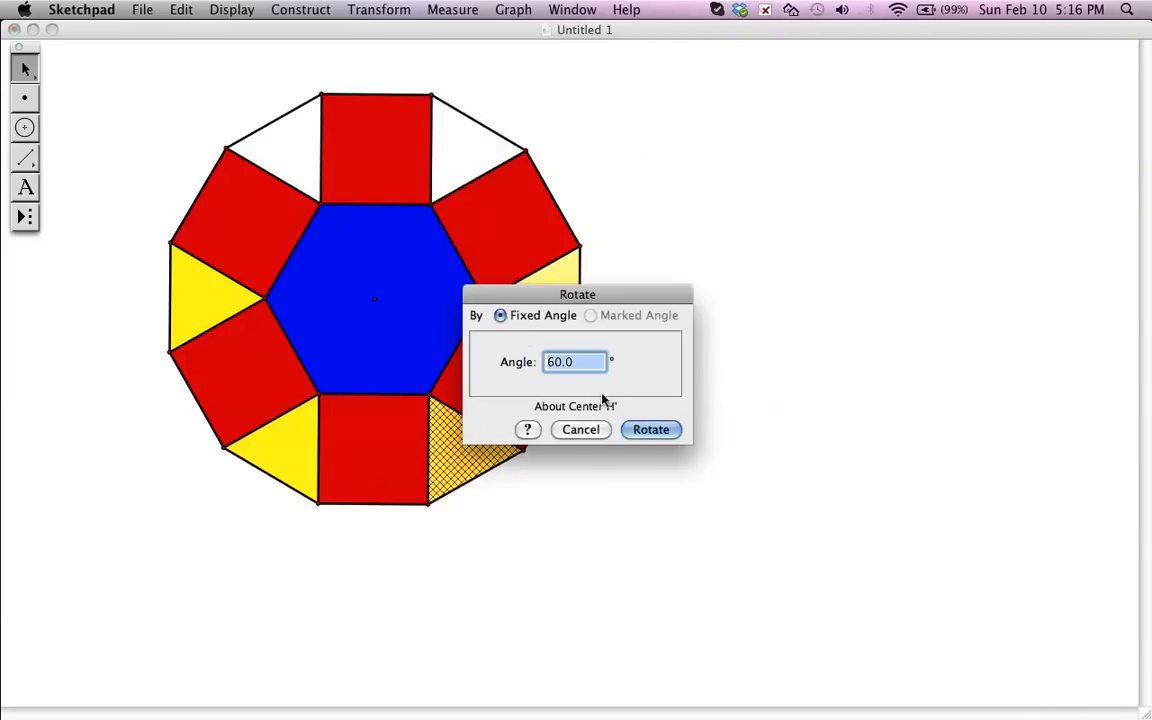
left_click(650, 430)
- Rotate the right yellow triangle by 60° about the center twice in succession, filling the upper-right and upper-left gaps, and deselect
left_click(384, 12)
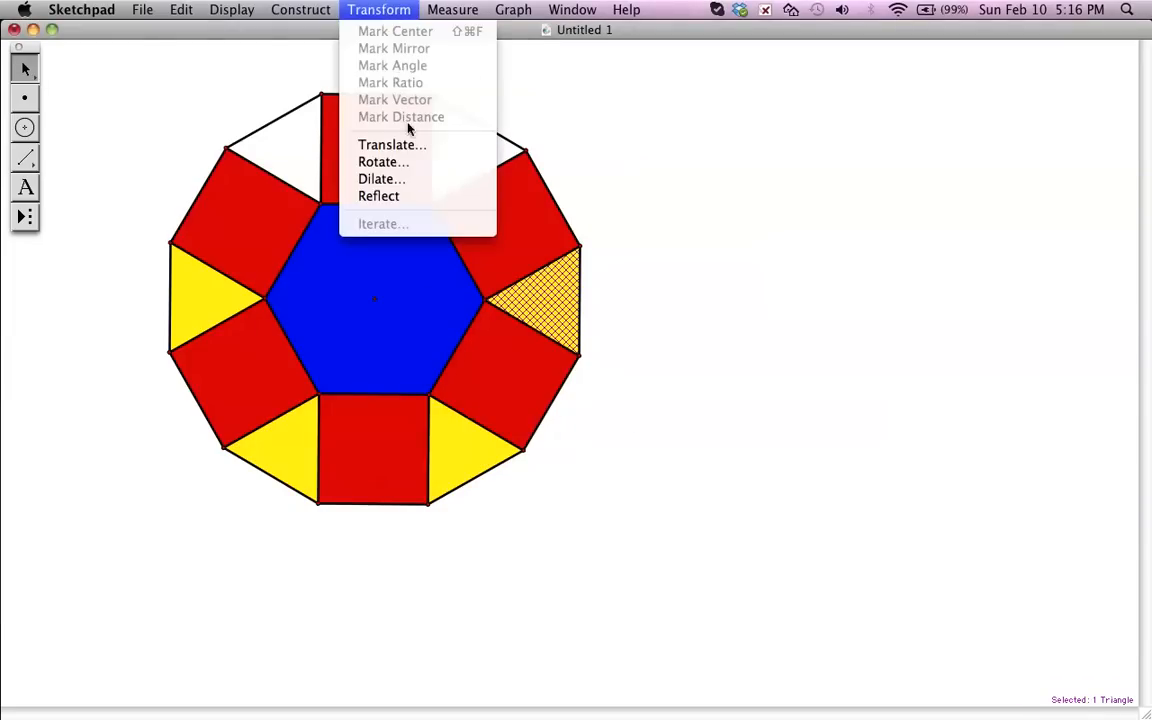
left_click(380, 162)
left_click(650, 429)
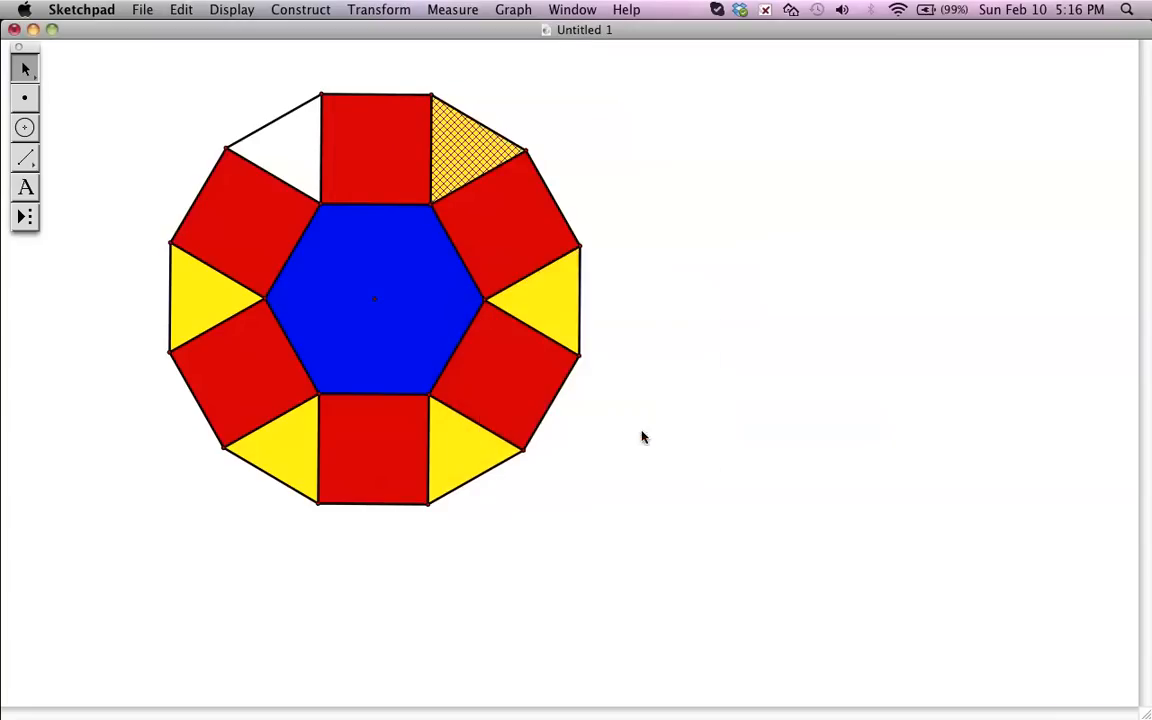
left_click(360, 10)
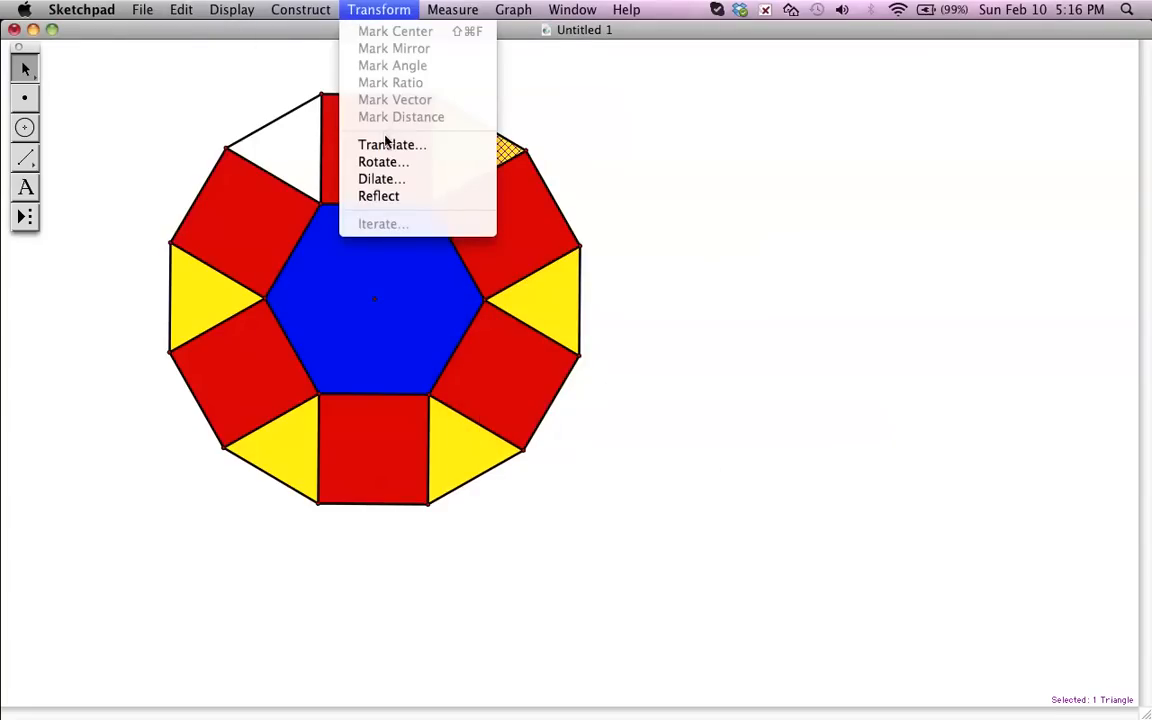
left_click(383, 161)
left_click(652, 430)
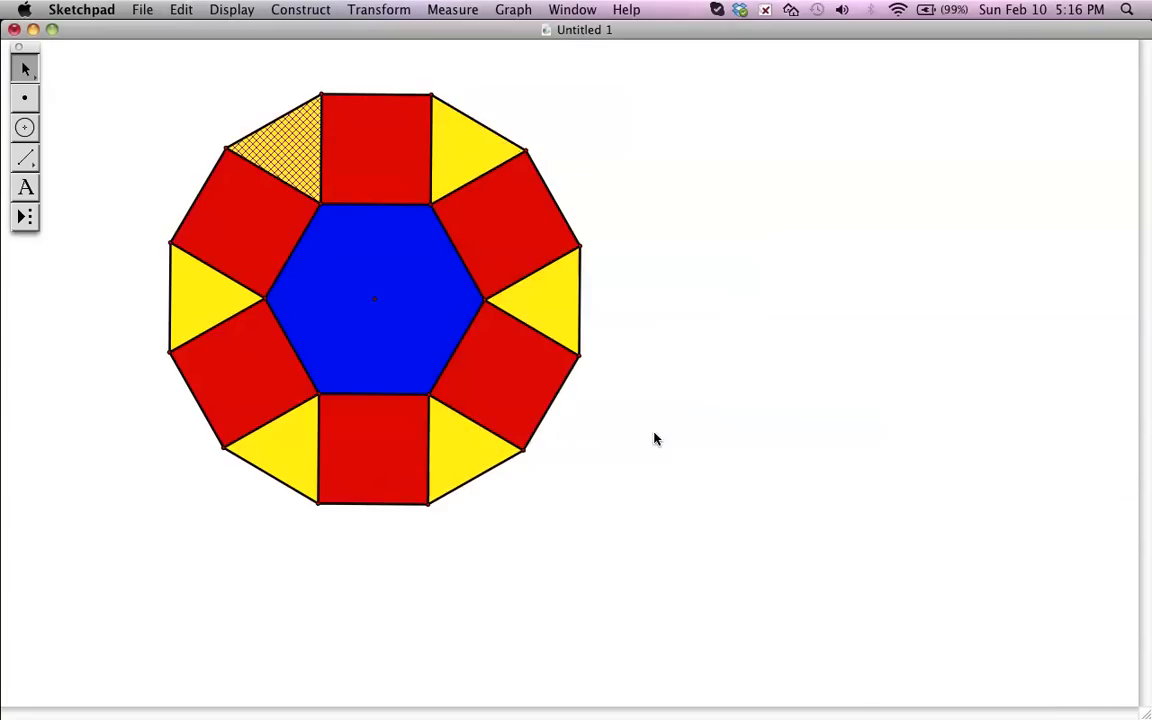
left_click(125, 140)
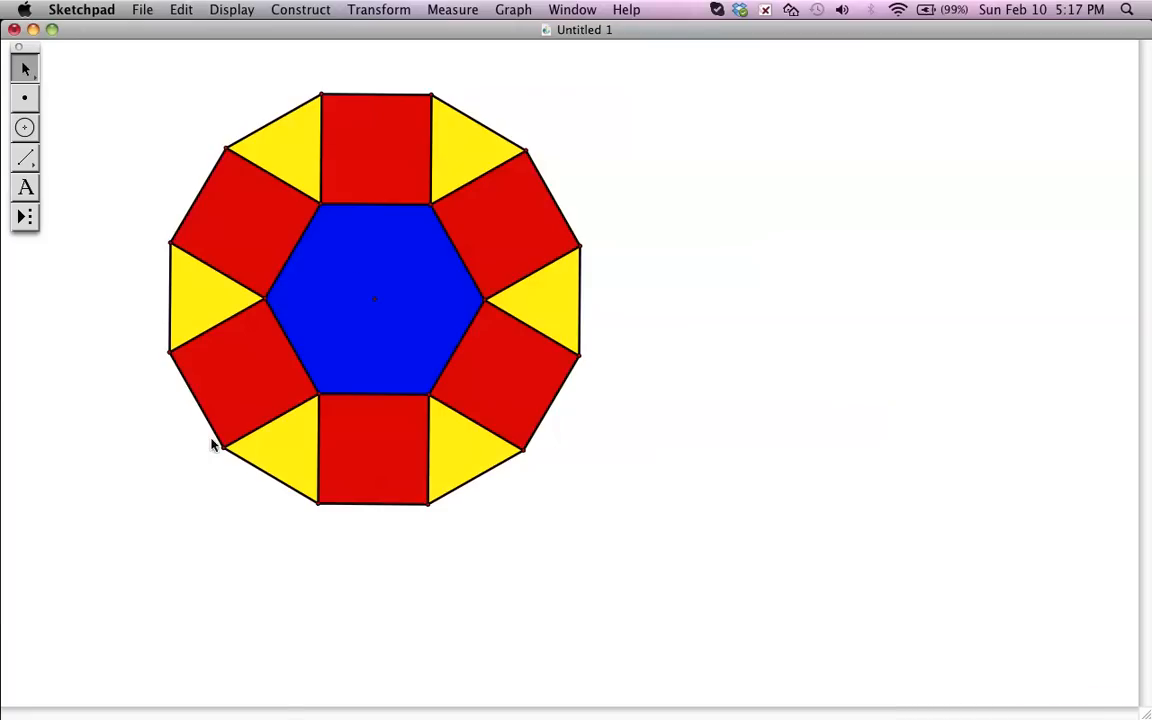
- Mark the translation vector from the hexagon's left vertex to the lowest outer corner of the lower-right square
scroll(211, 443, "down", 2)
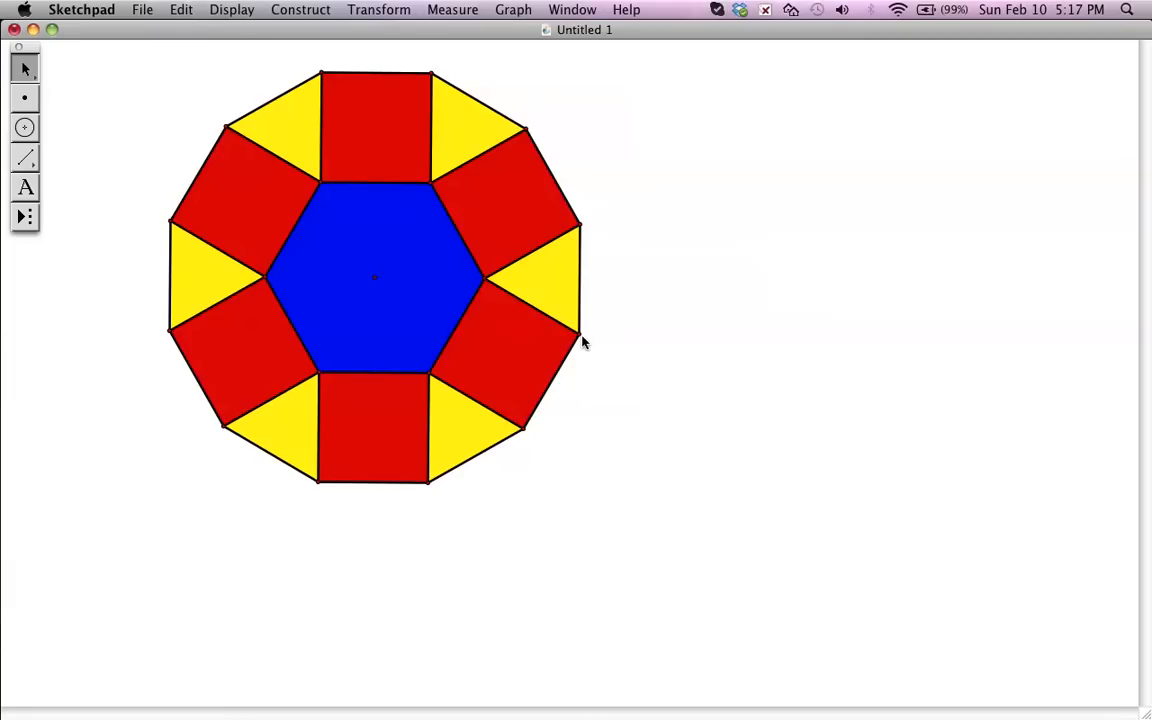
left_click(270, 275)
left_click(525, 428)
left_click(384, 12)
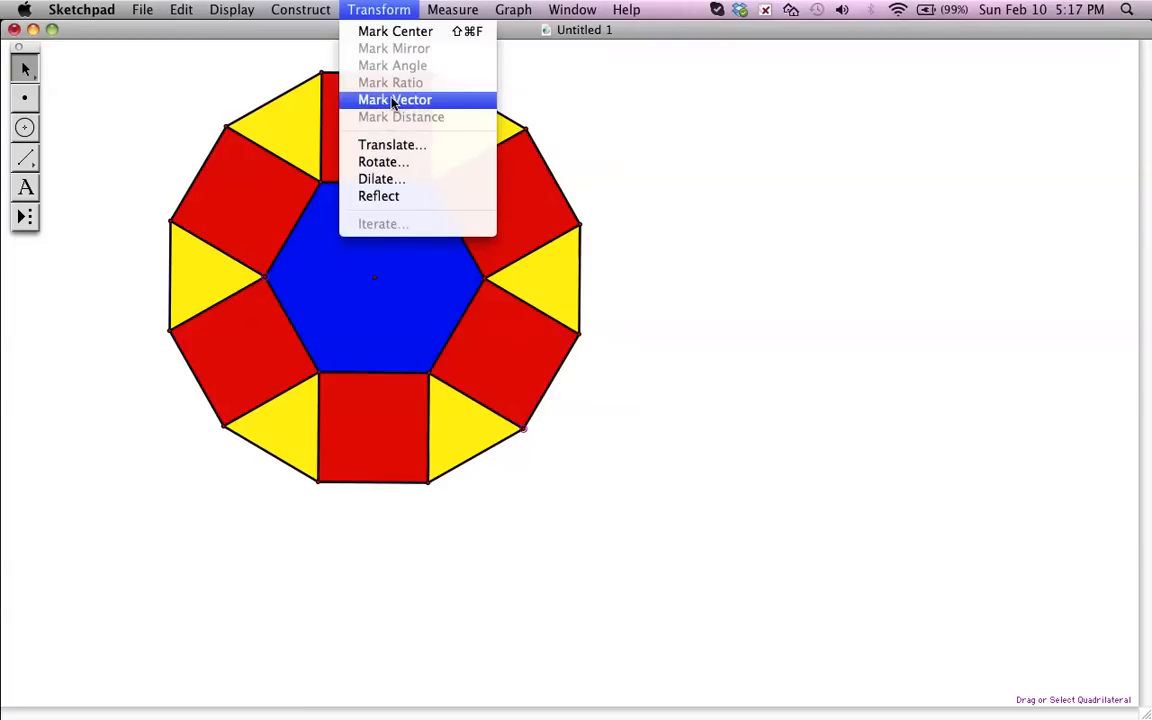
left_click(392, 101)
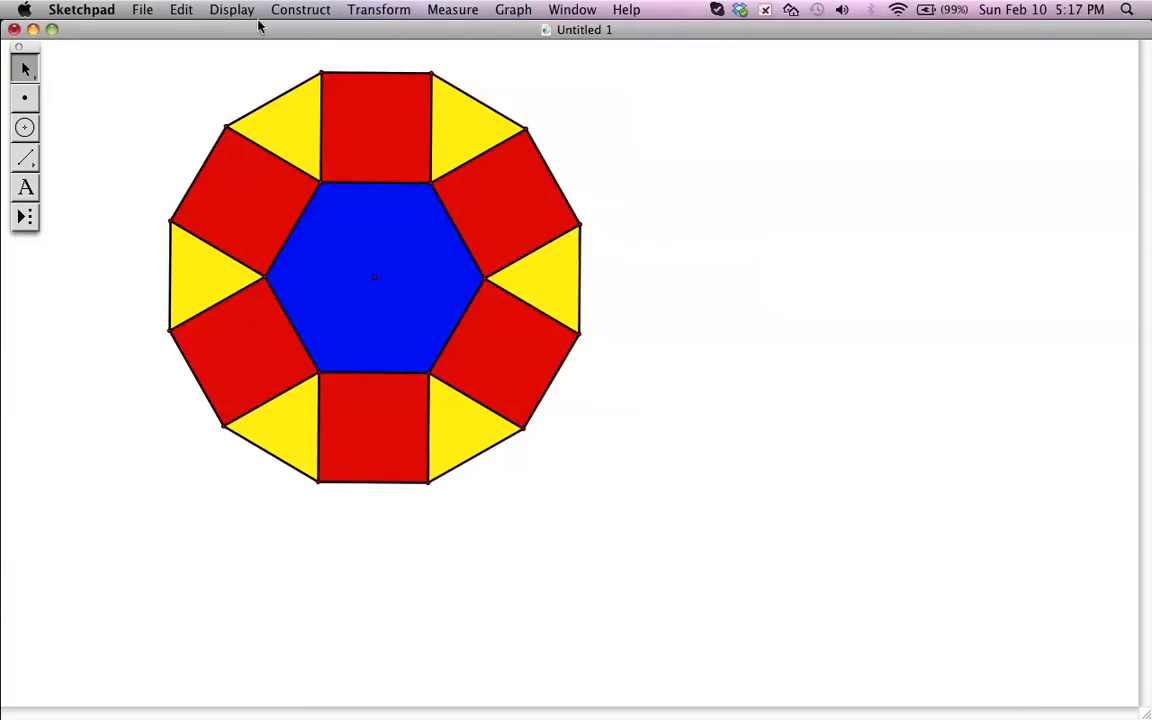
- Translate the whole hexagon, square and triangle figure by the marked vector and deselect the copy
mouse_move(124, 63)
left_mouse_down()
mouse_move(640, 360)
mouse_move(617, 468)
mouse_move(619, 535)
left_mouse_up()
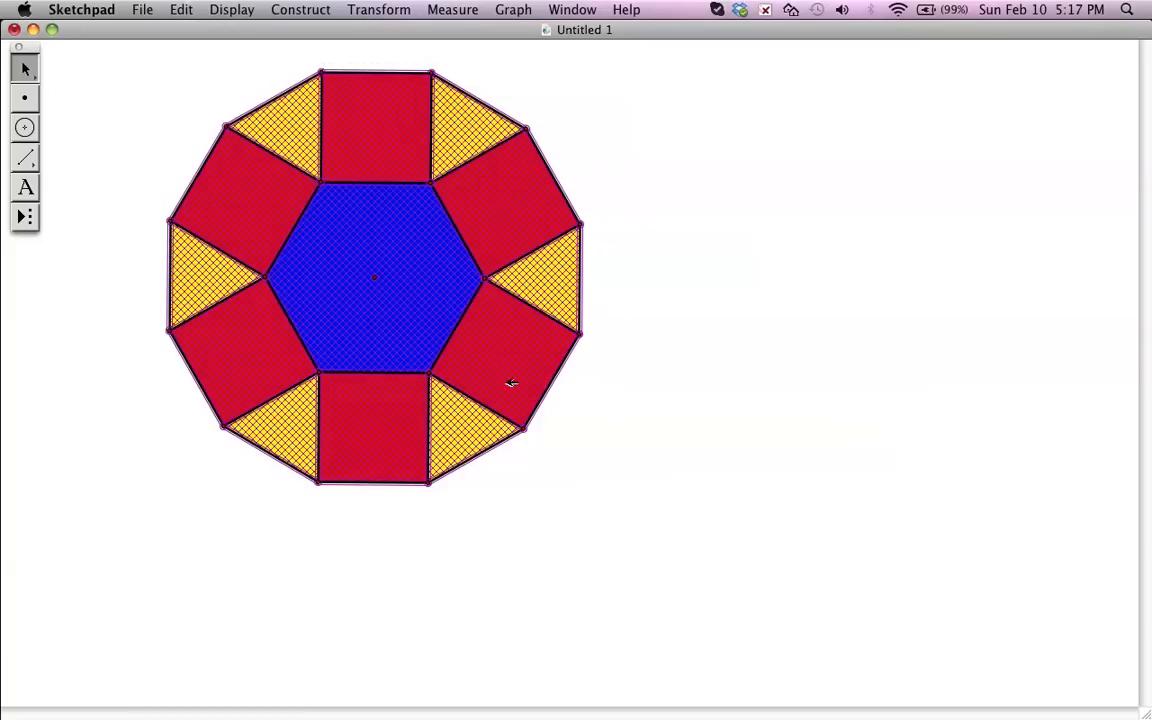
left_click(378, 10)
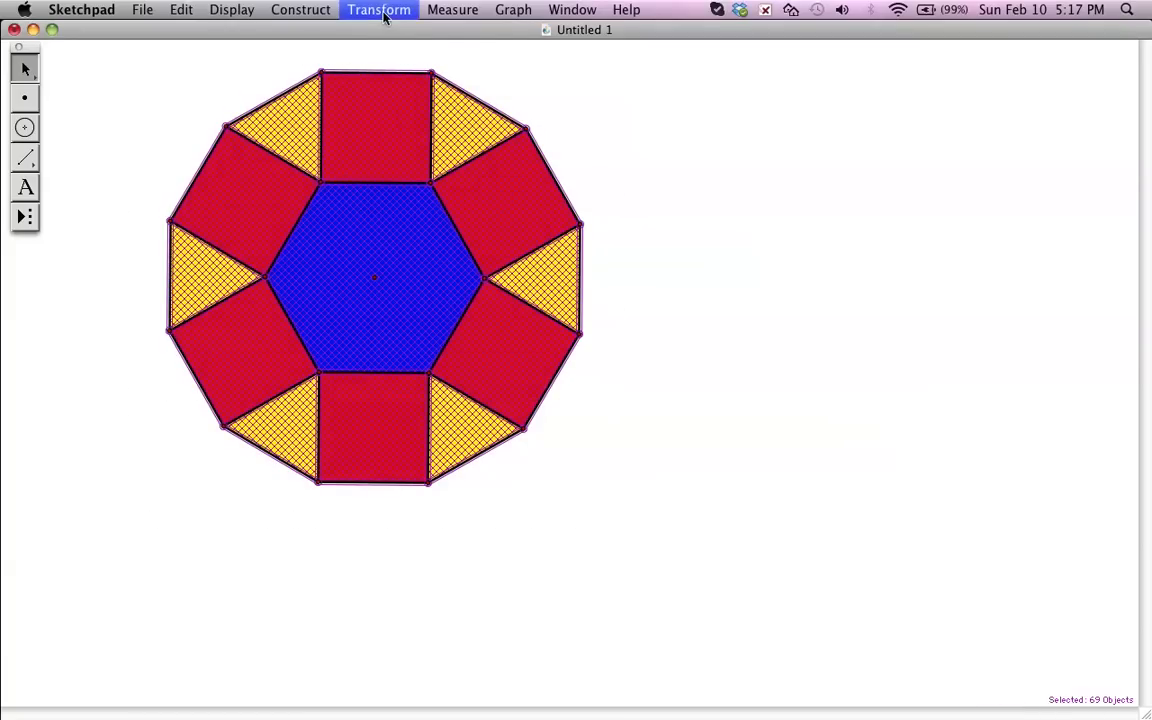
left_click(396, 146)
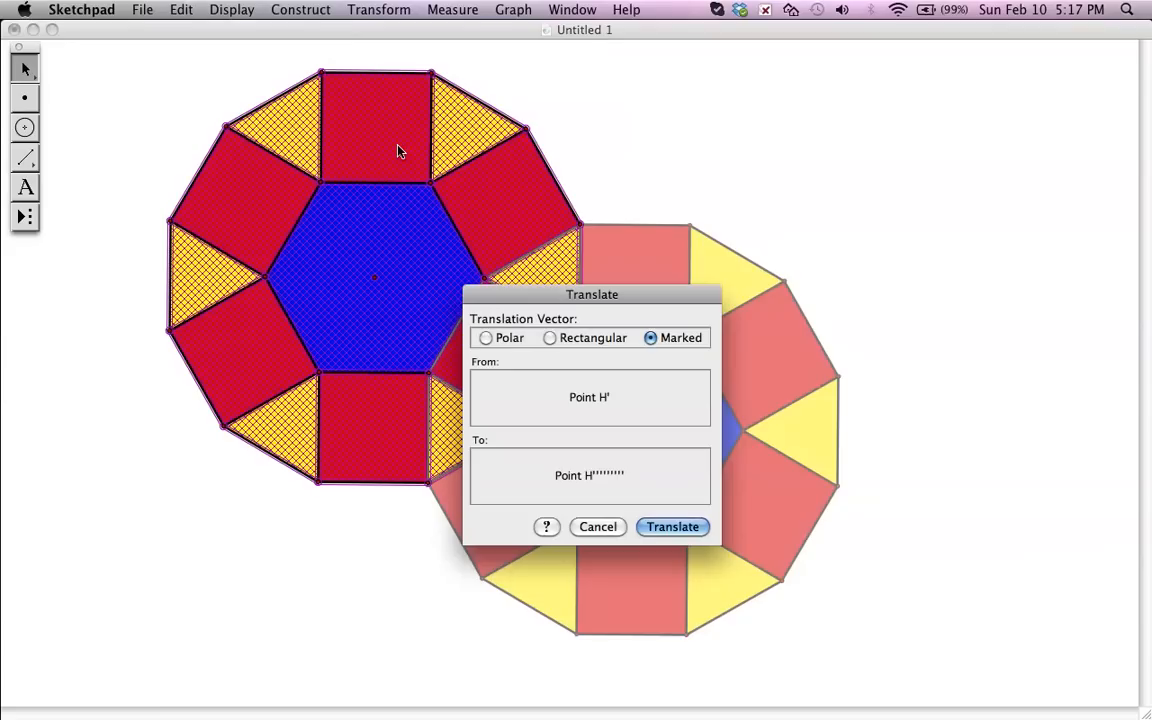
left_click_drag(657, 300, 929, 140)
left_click(945, 367)
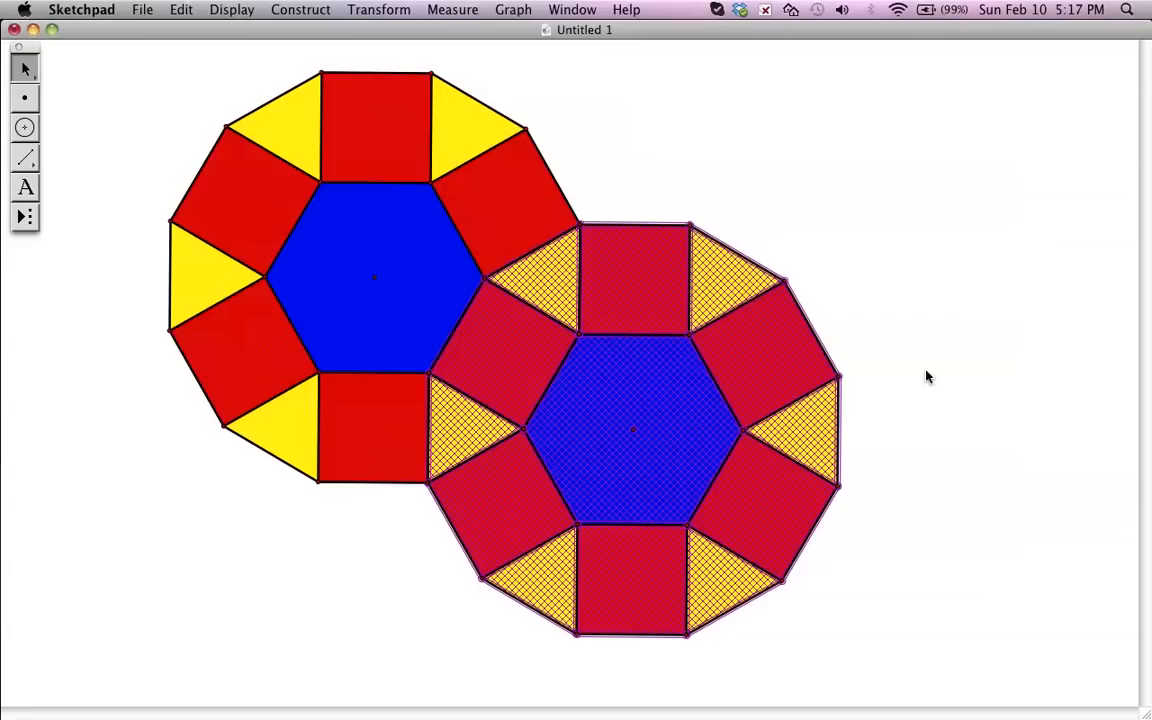
left_click(802, 249)
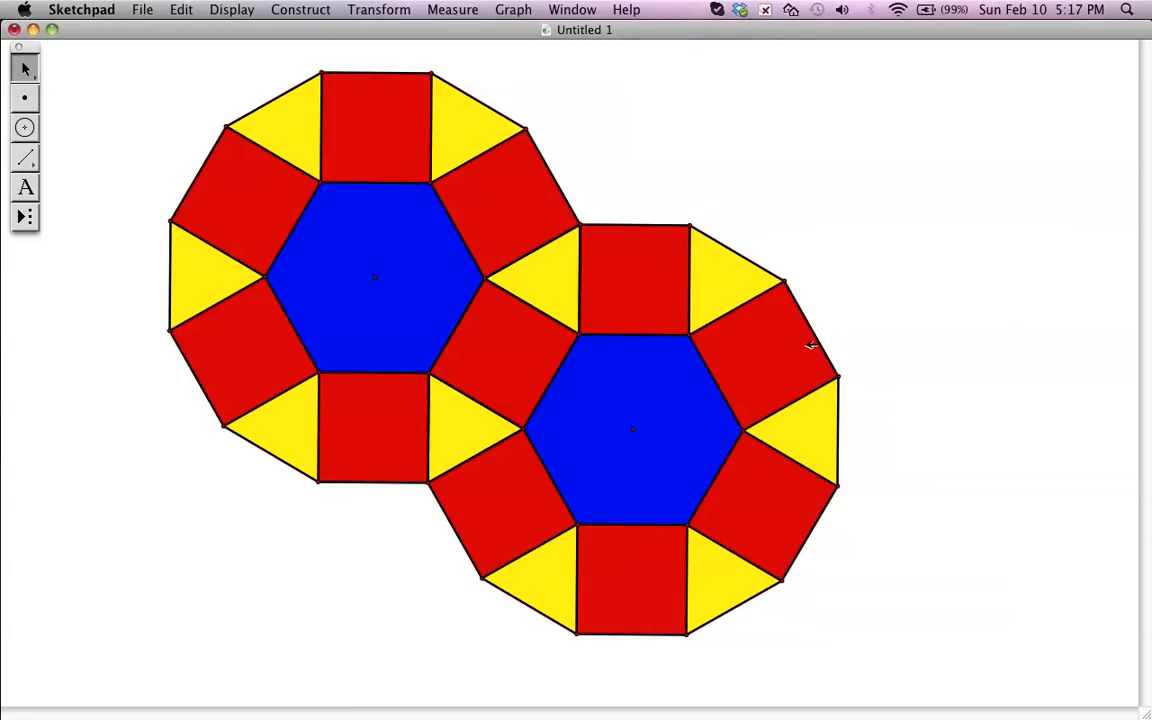
- Mark the vector from the second hexagon's upper-right vertex to the lower-right corner of the first figure's bottom square
scroll(870, 298, "down", 3)
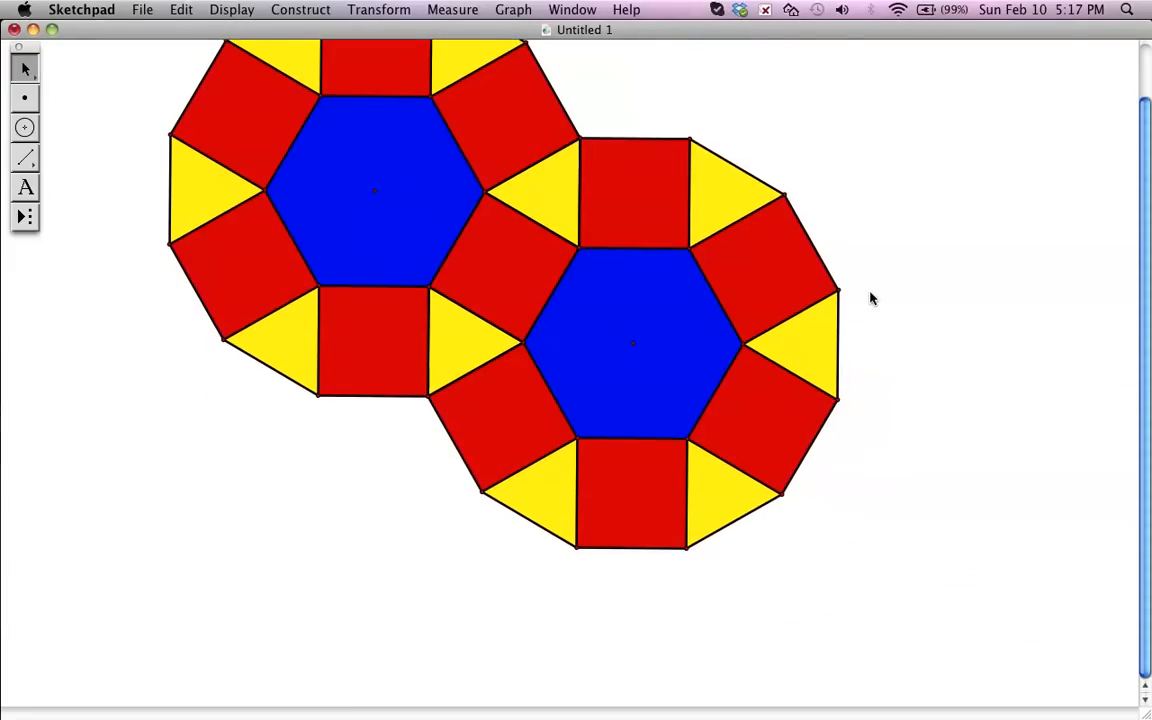
scroll(870, 298, "up", 1)
left_click(643, 326)
left_click(98, 236)
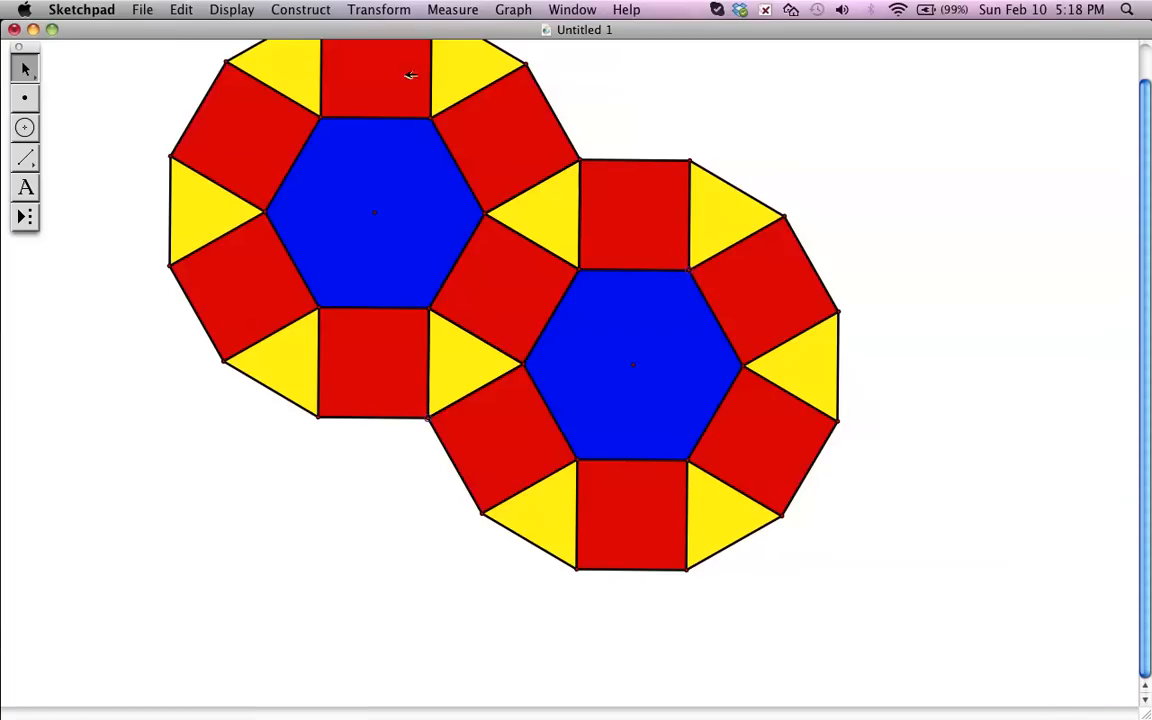
left_click(362, 11)
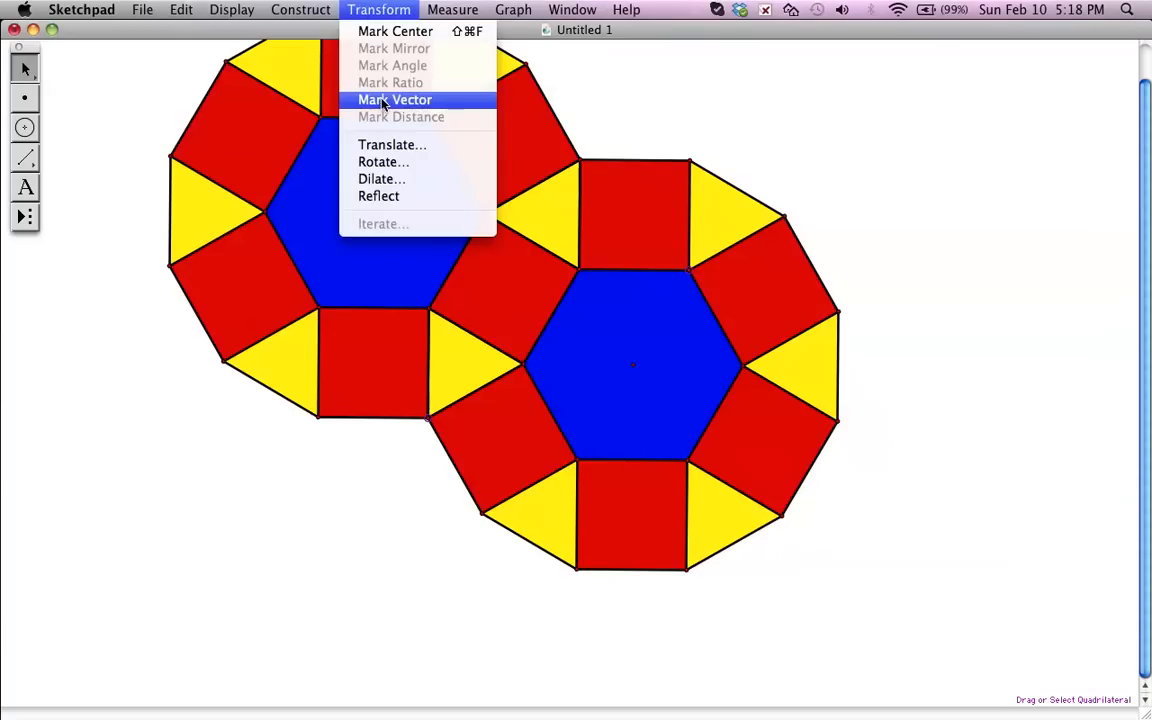
left_click(345, 100)
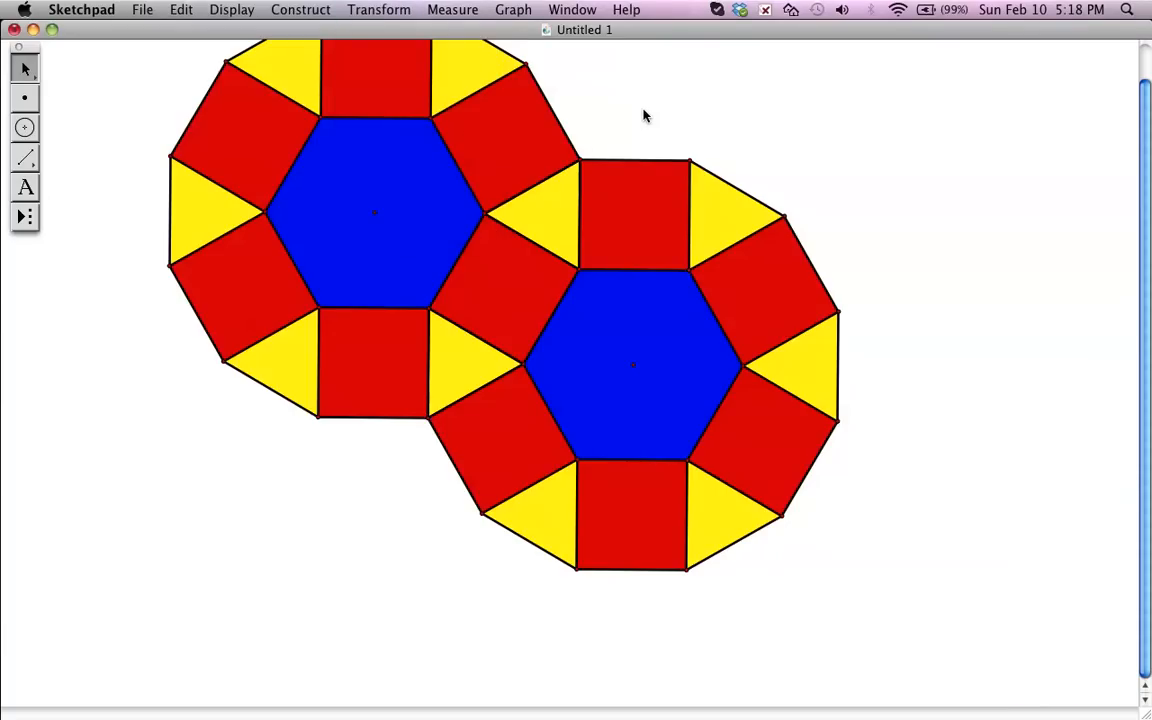
- Translate the entire two-hexagon pattern by the newly marked vector and deselect the result
key("super+a")
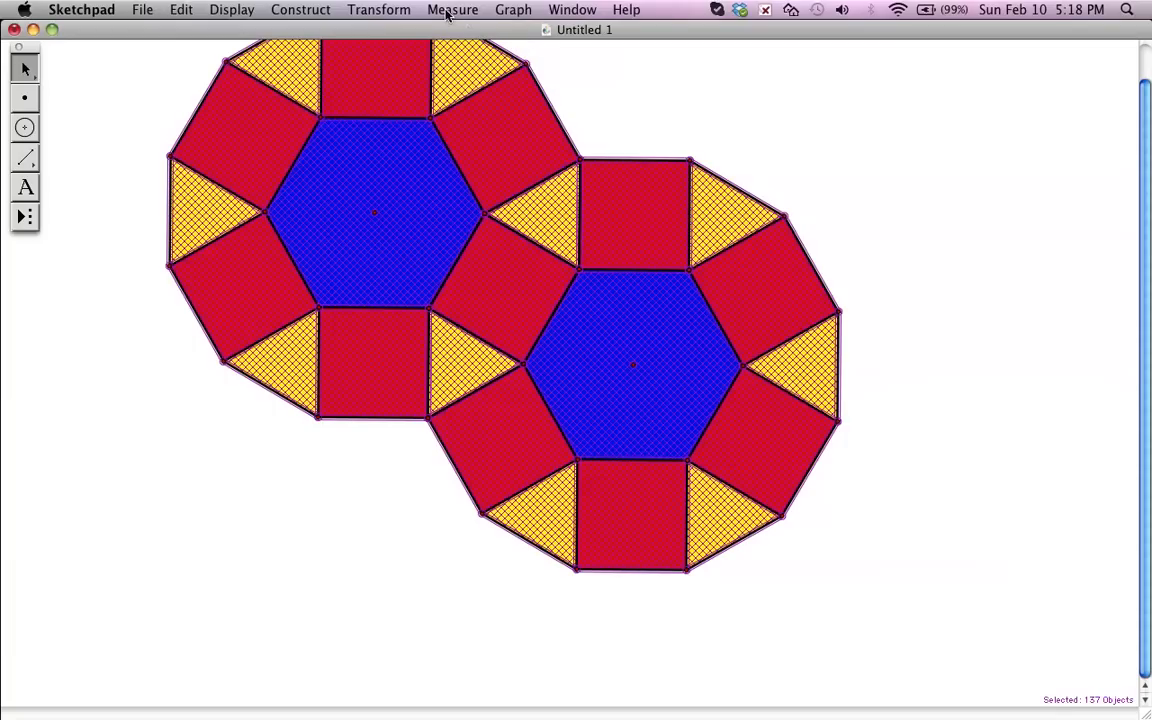
left_click(386, 12)
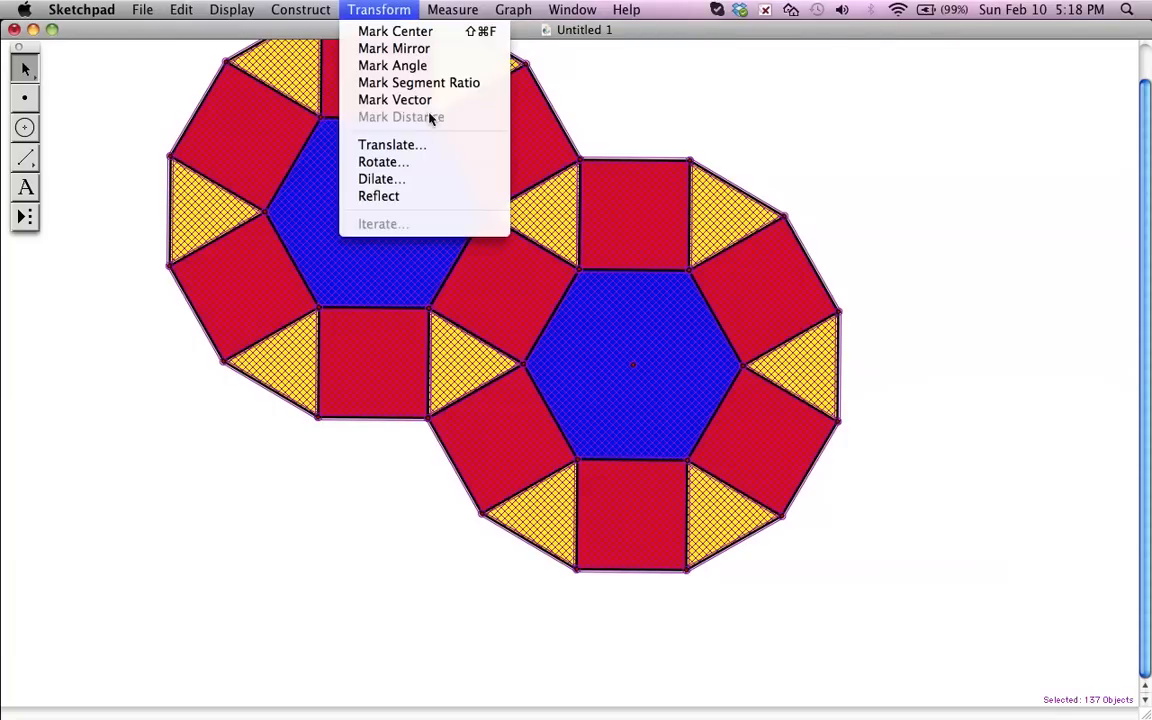
left_click(418, 146)
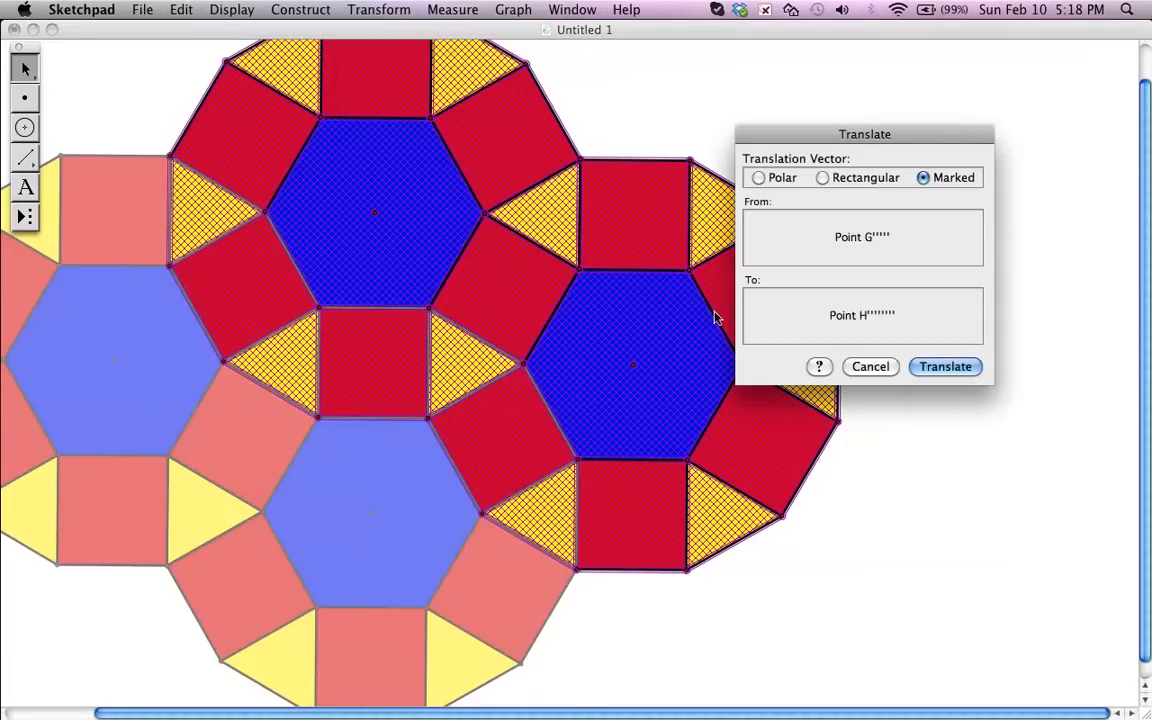
left_click(946, 370)
left_click(948, 375)
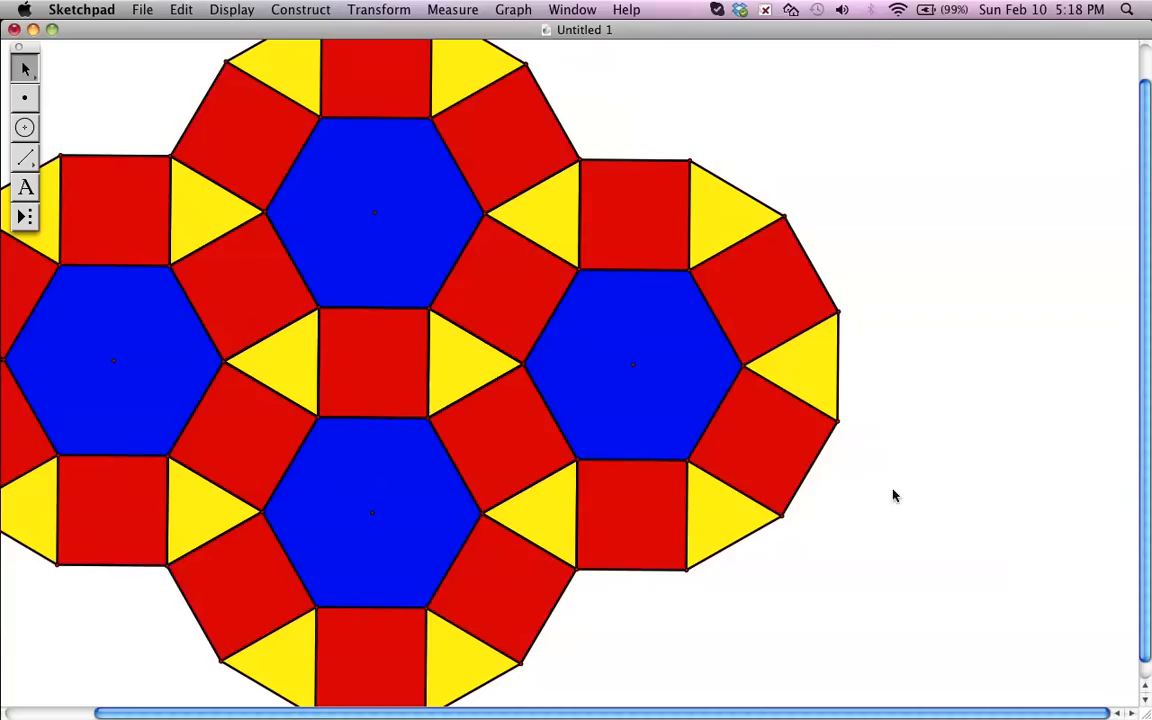